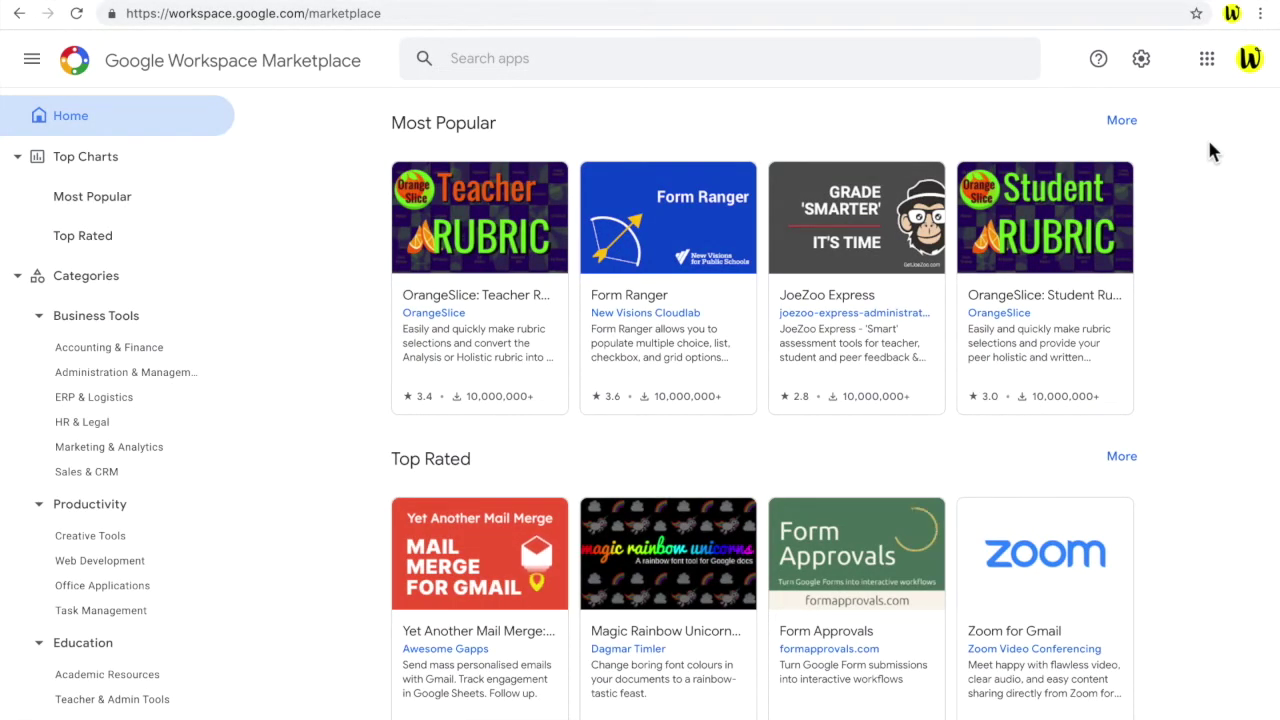
Scroll down the Marketplace home page through the Drive, Gmail, Calendar, Docs and Sheets app rows
scroll(1210, 150, down, 1)
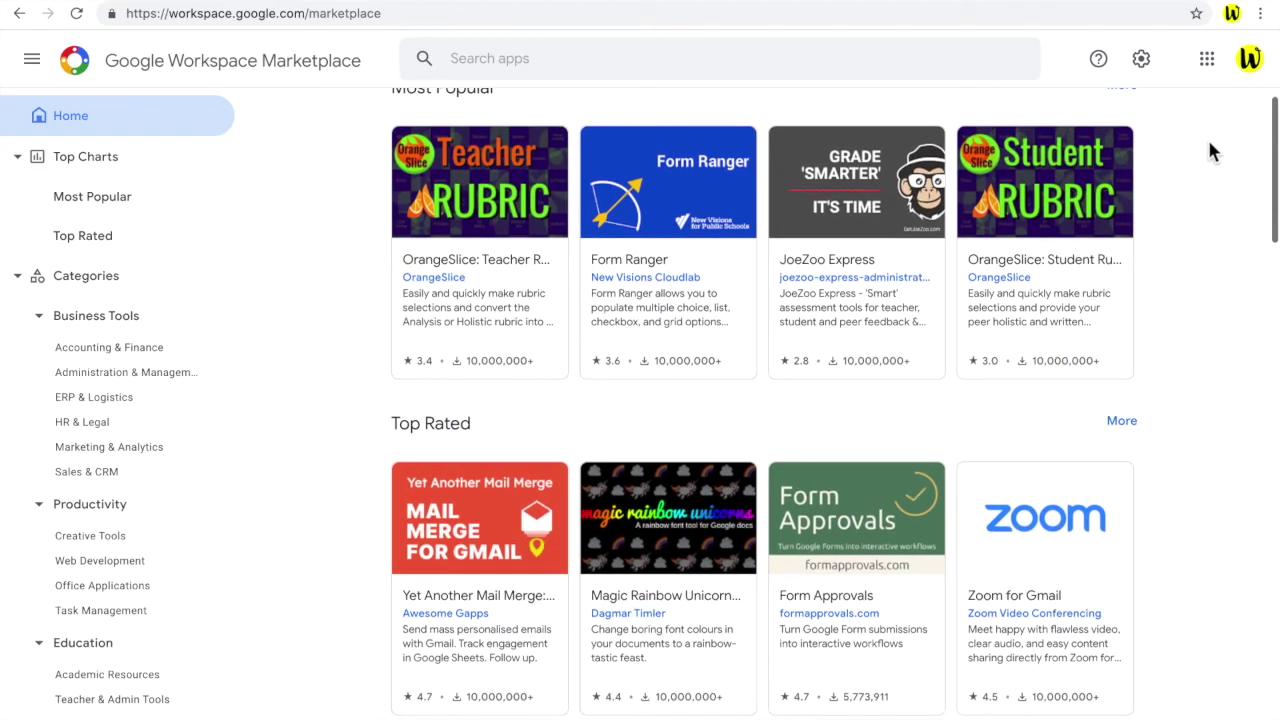
scroll(1210, 150, down, 1)
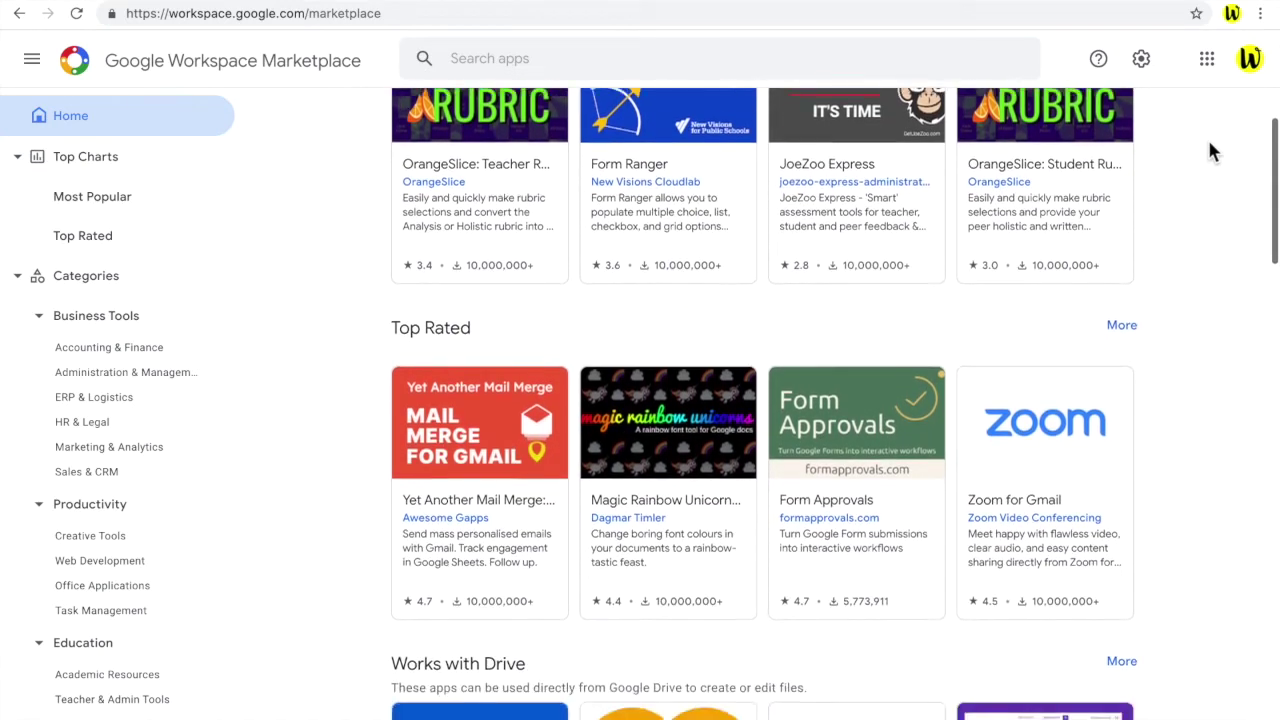
scroll(1210, 150, down, 2)
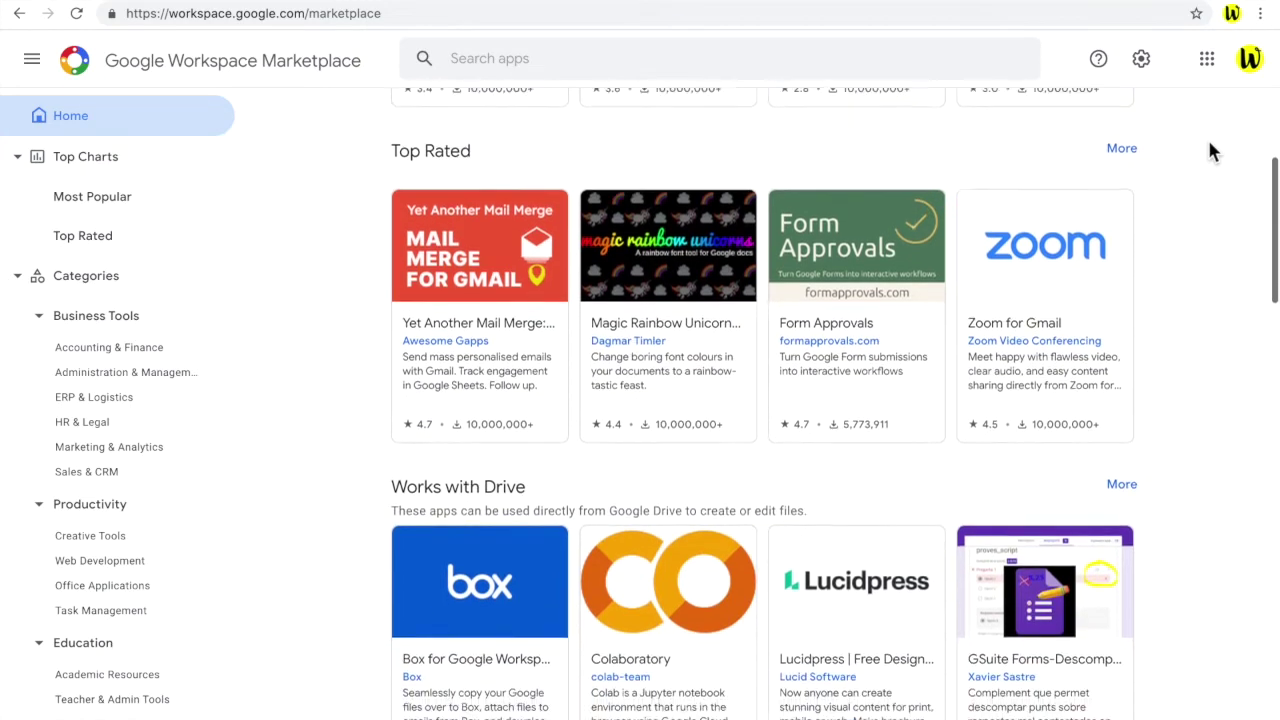
scroll(1210, 148, down, 2)
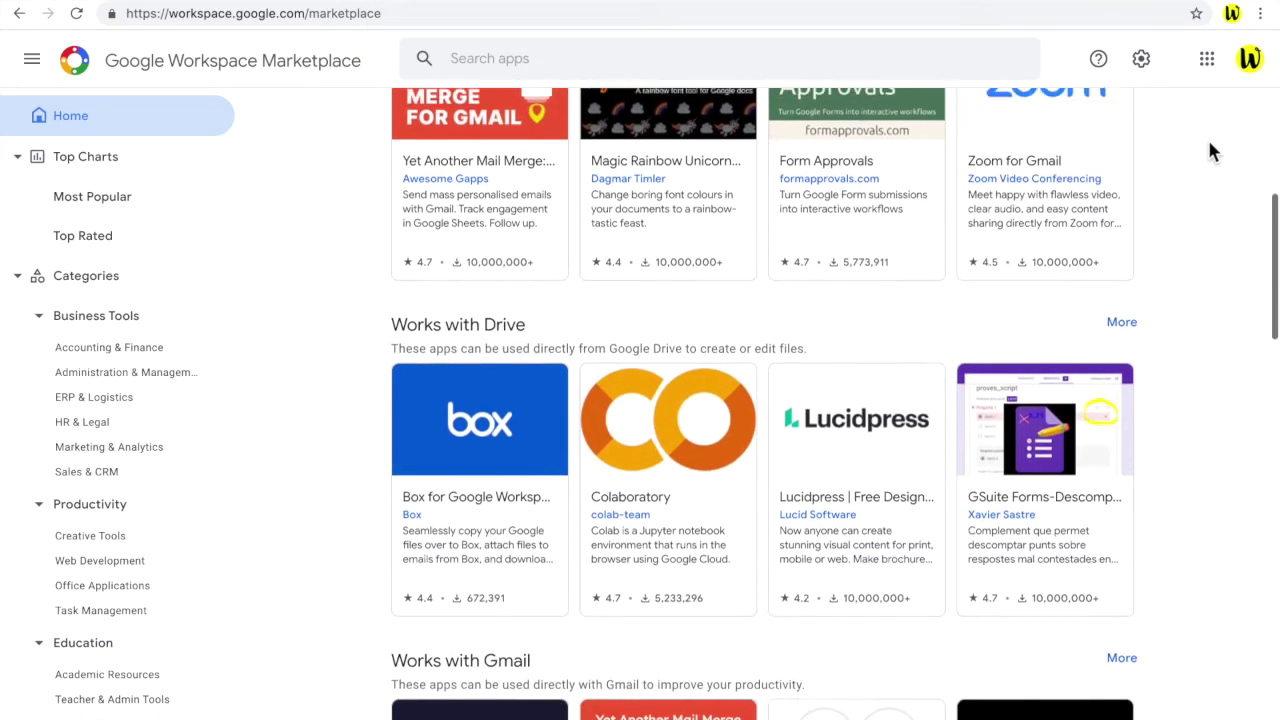
scroll(1210, 150, down, 2)
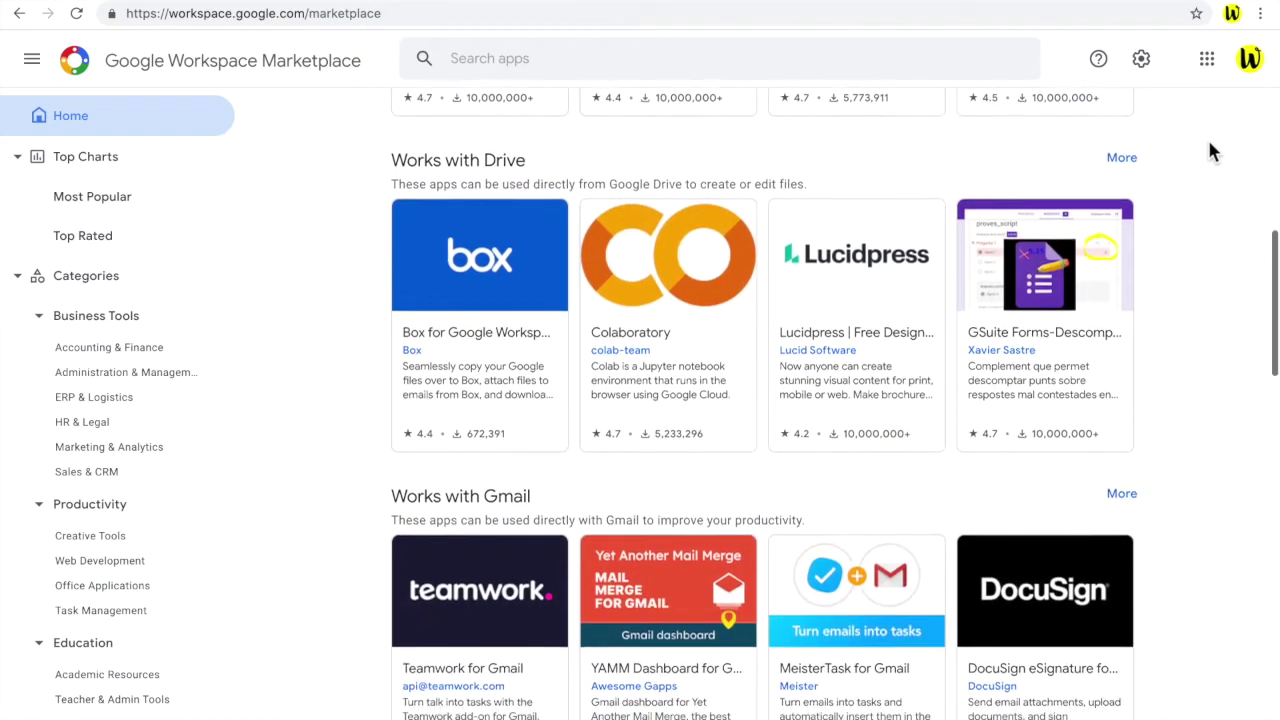
scroll(1210, 150, down, 2)
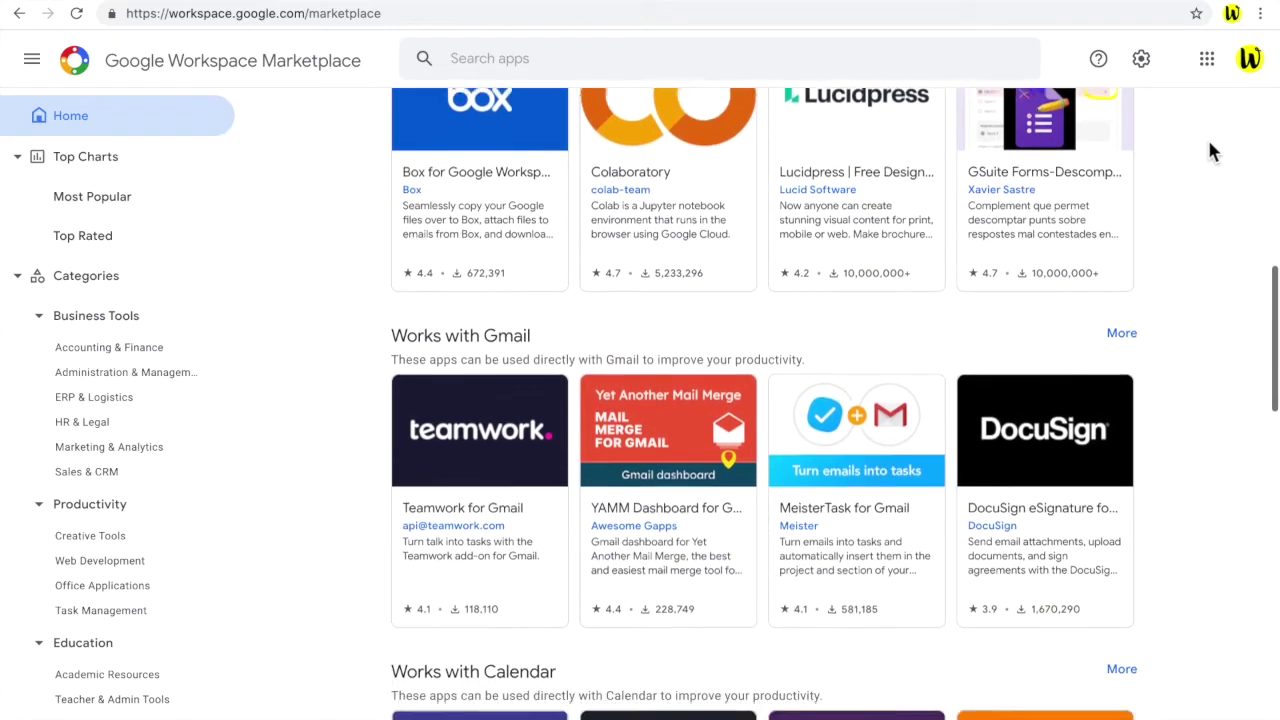
scroll(1210, 150, down, 2)
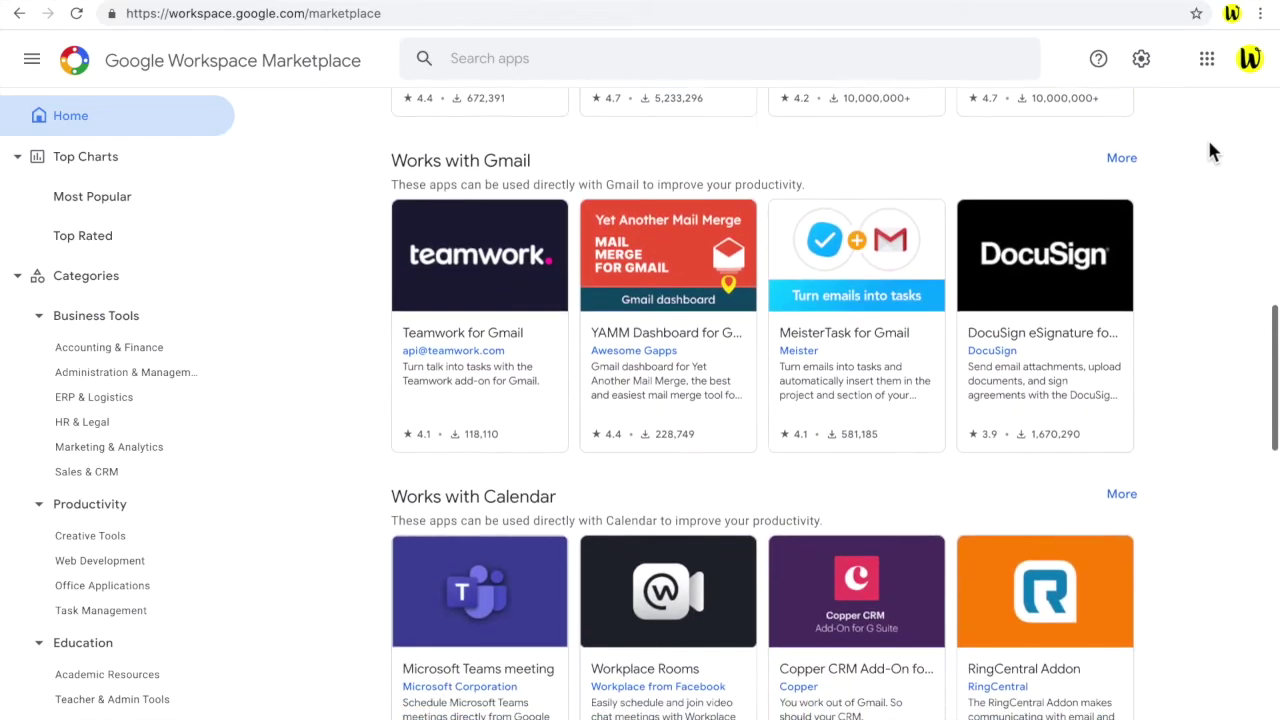
scroll(1210, 150, down, 2)
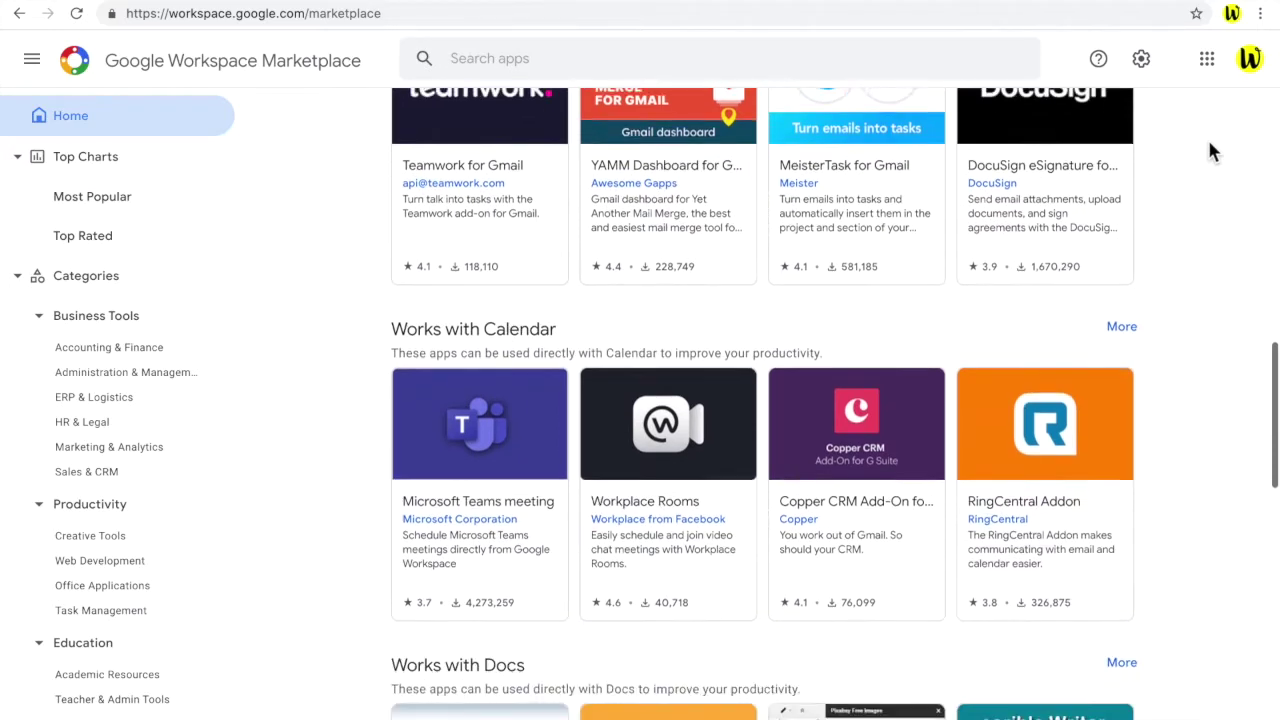
scroll(1210, 150, down, 2)
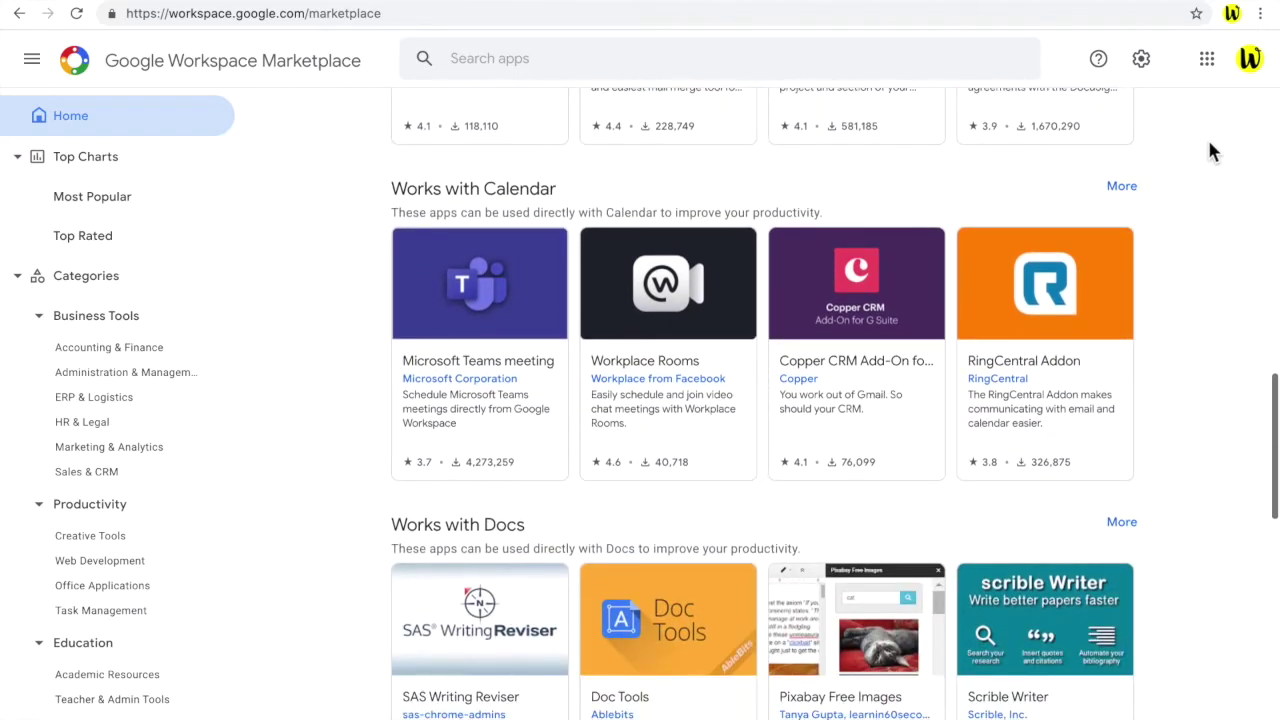
scroll(1210, 150, down, 2)
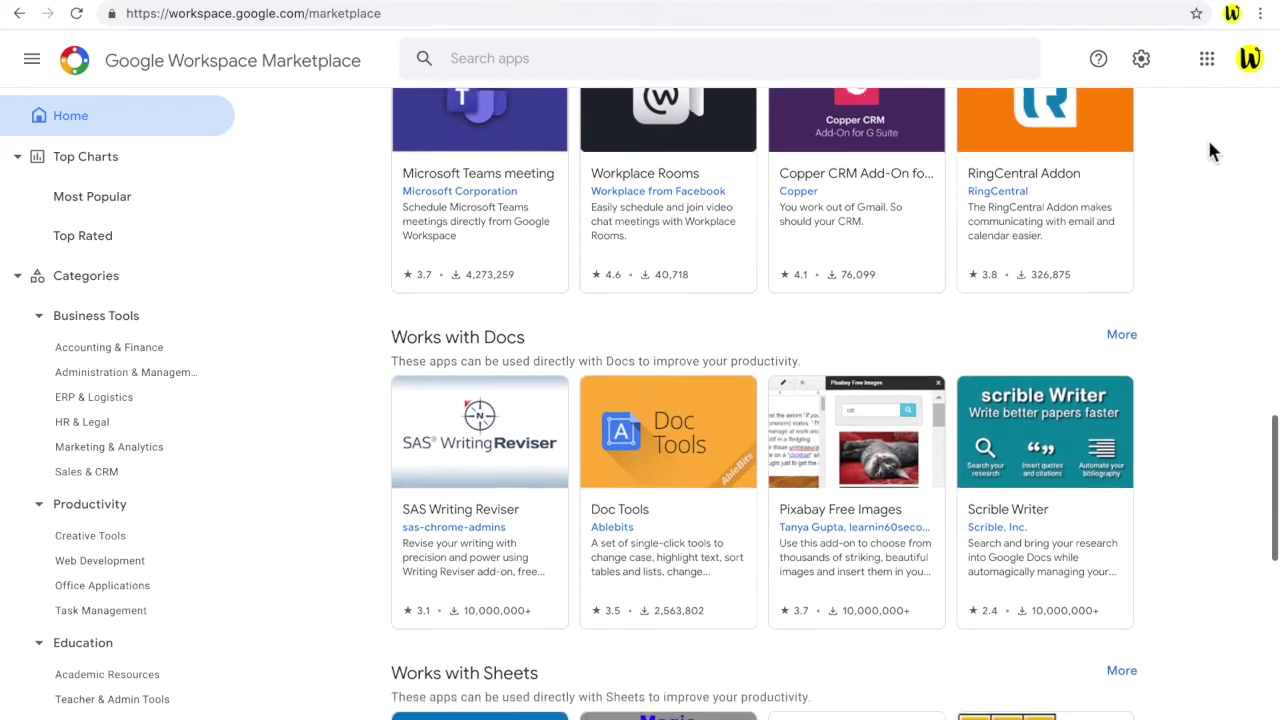
scroll(1210, 150, down, 2)
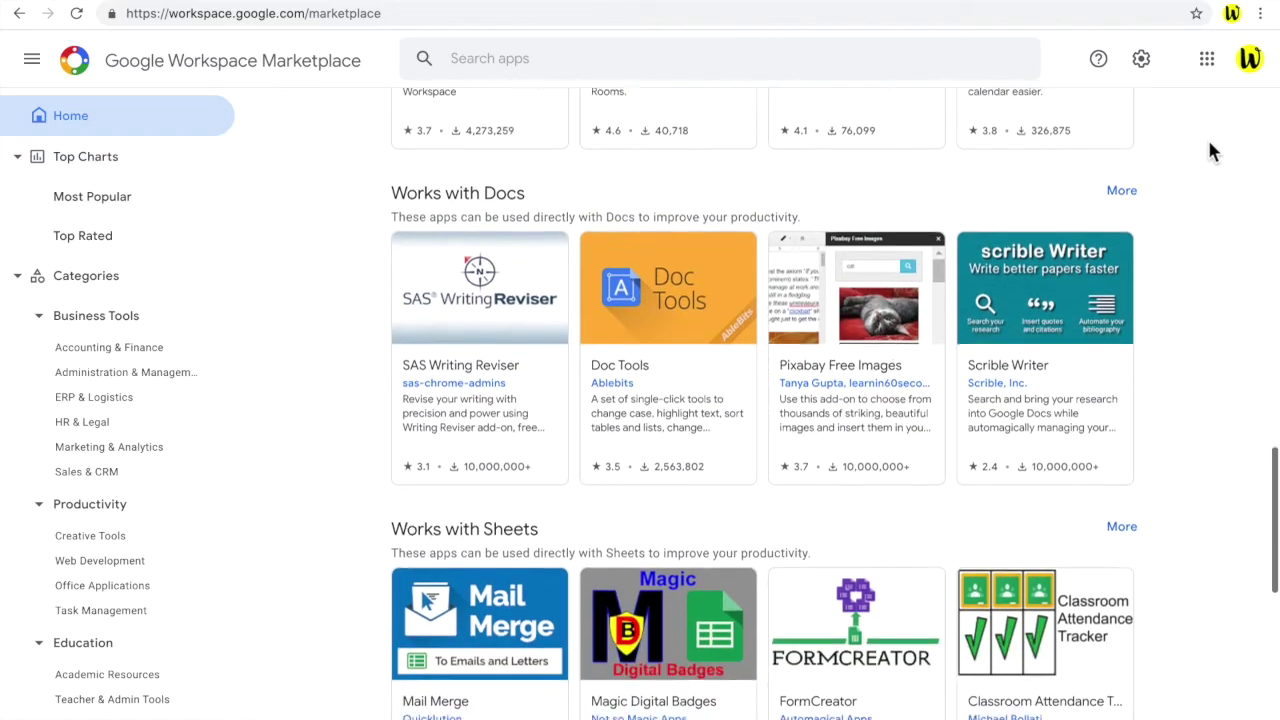
scroll(1210, 150, down, 2)
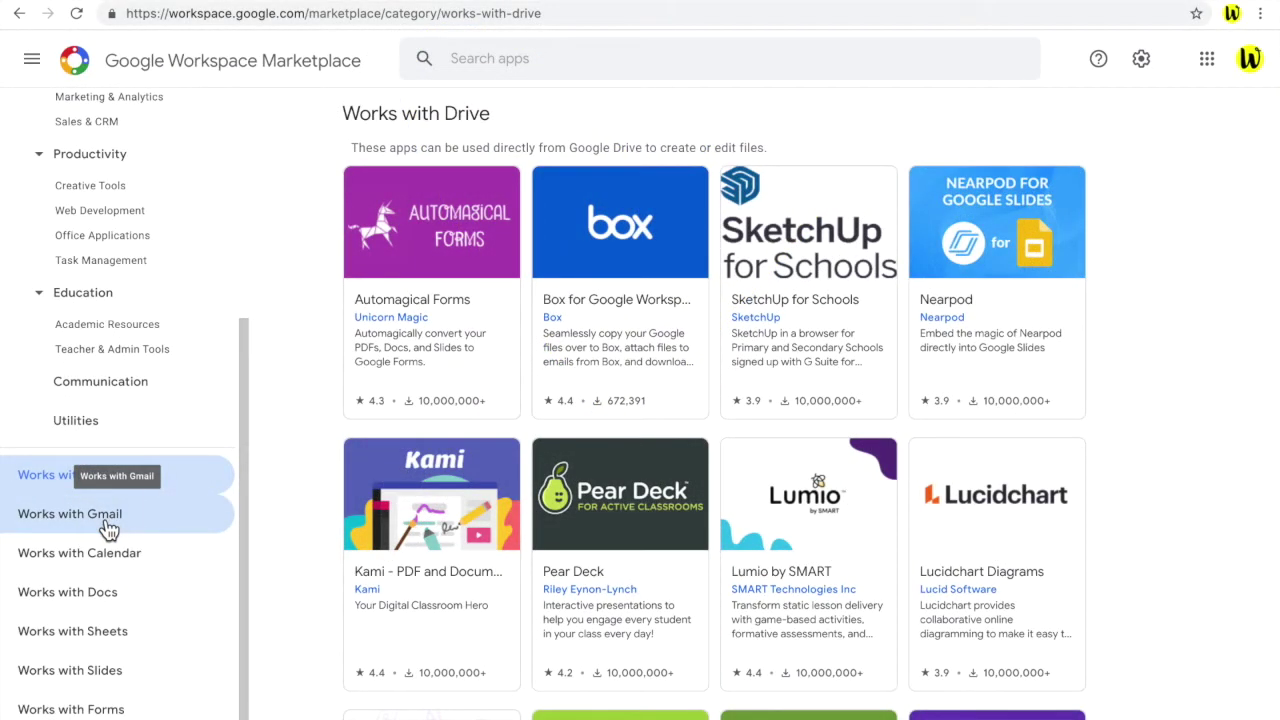
Browse the Works with Gmail, Calendar, Docs, Sheets, Slides and Forms app categories in turn
click(108, 530)
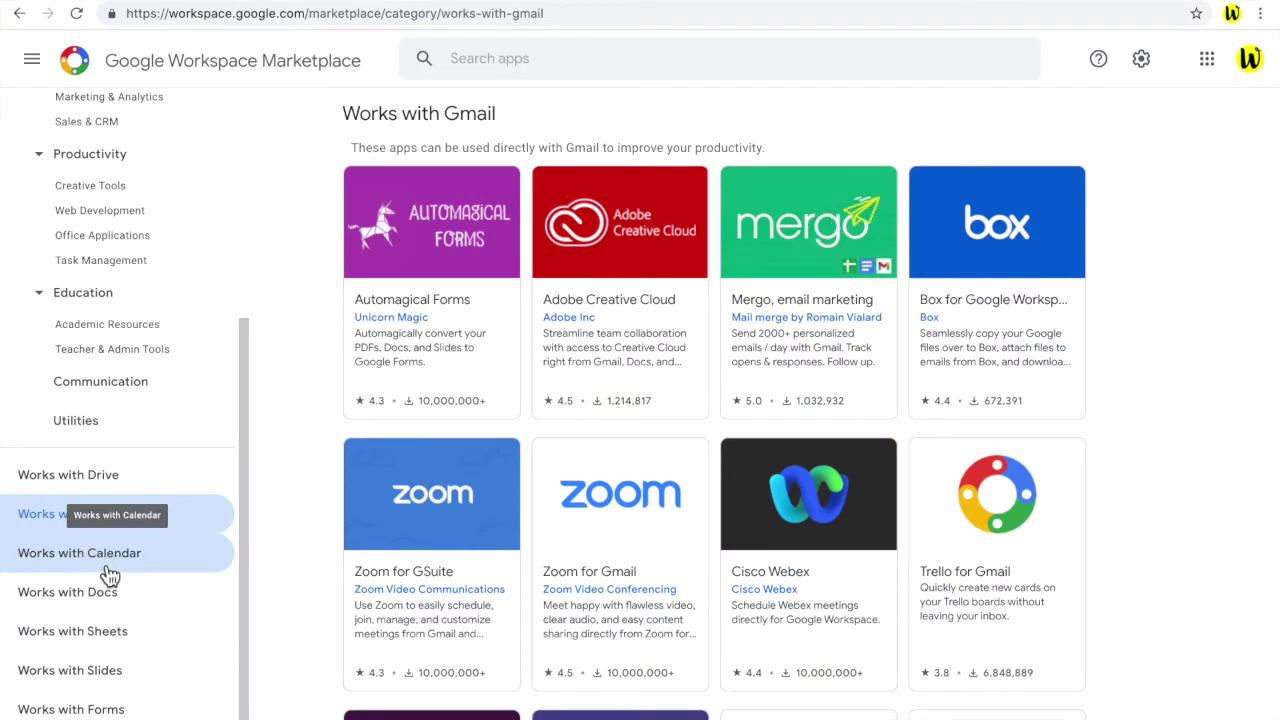
click(104, 573)
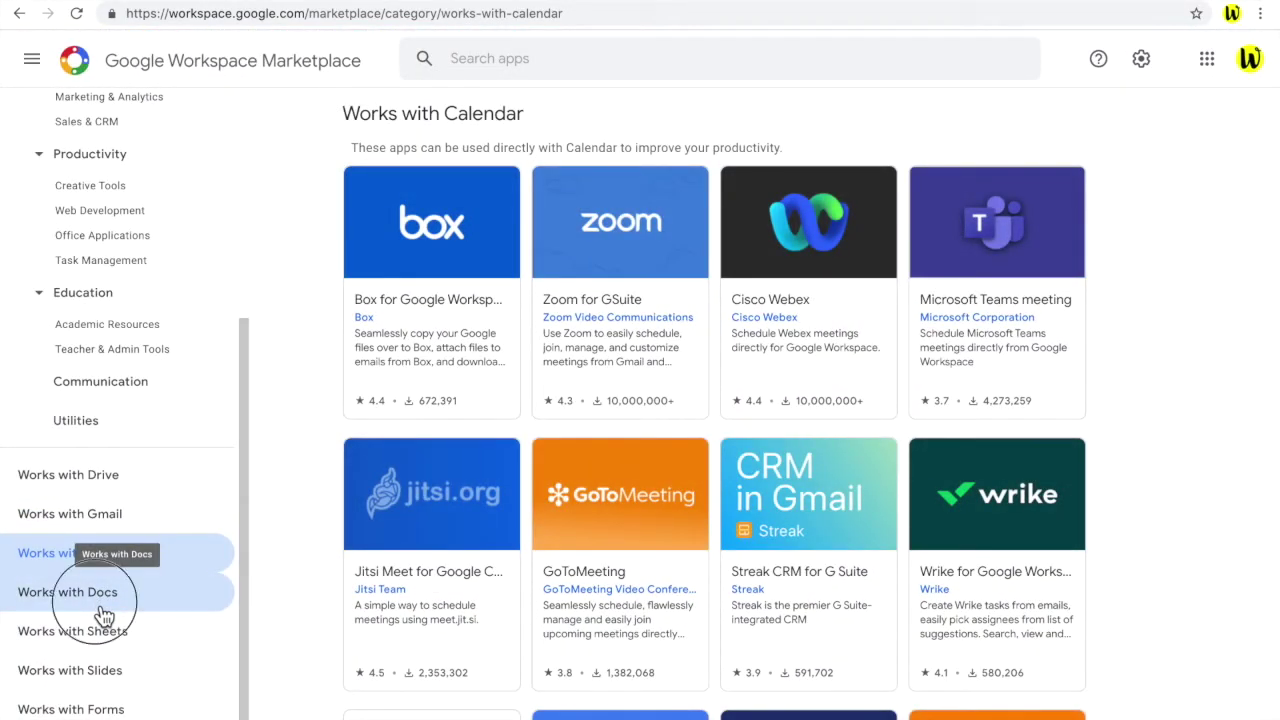
click(101, 607)
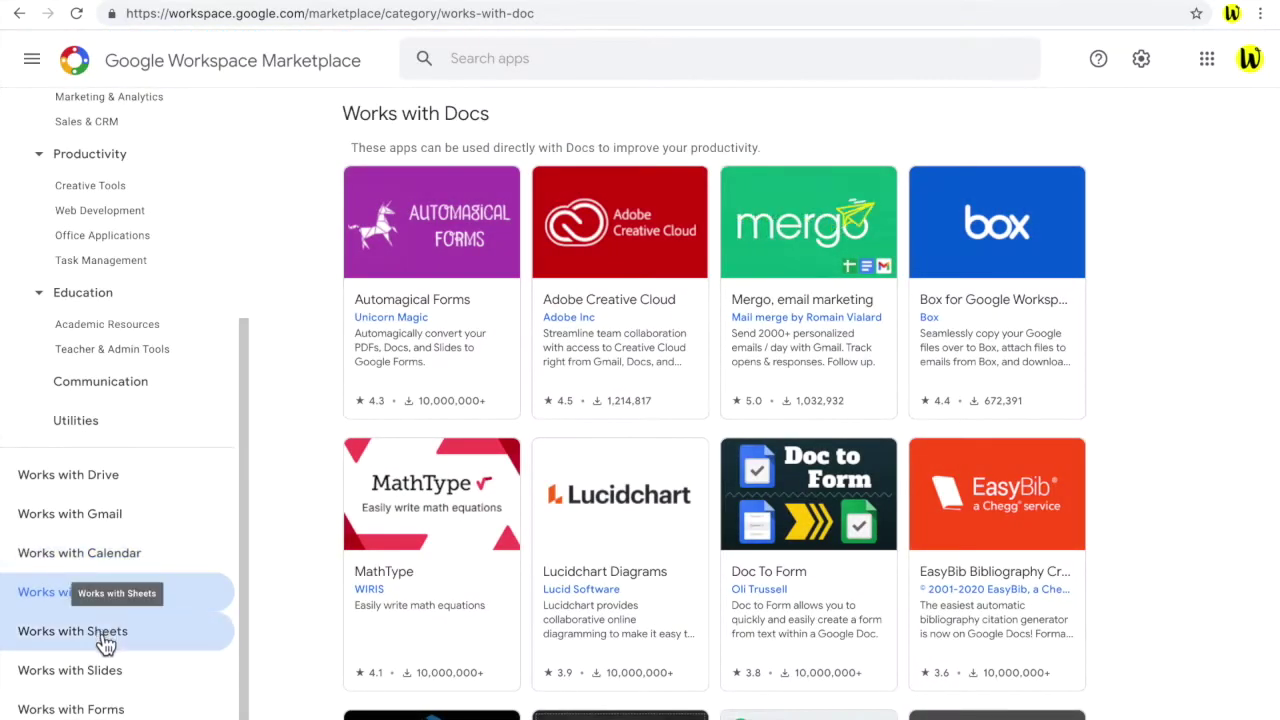
click(105, 645)
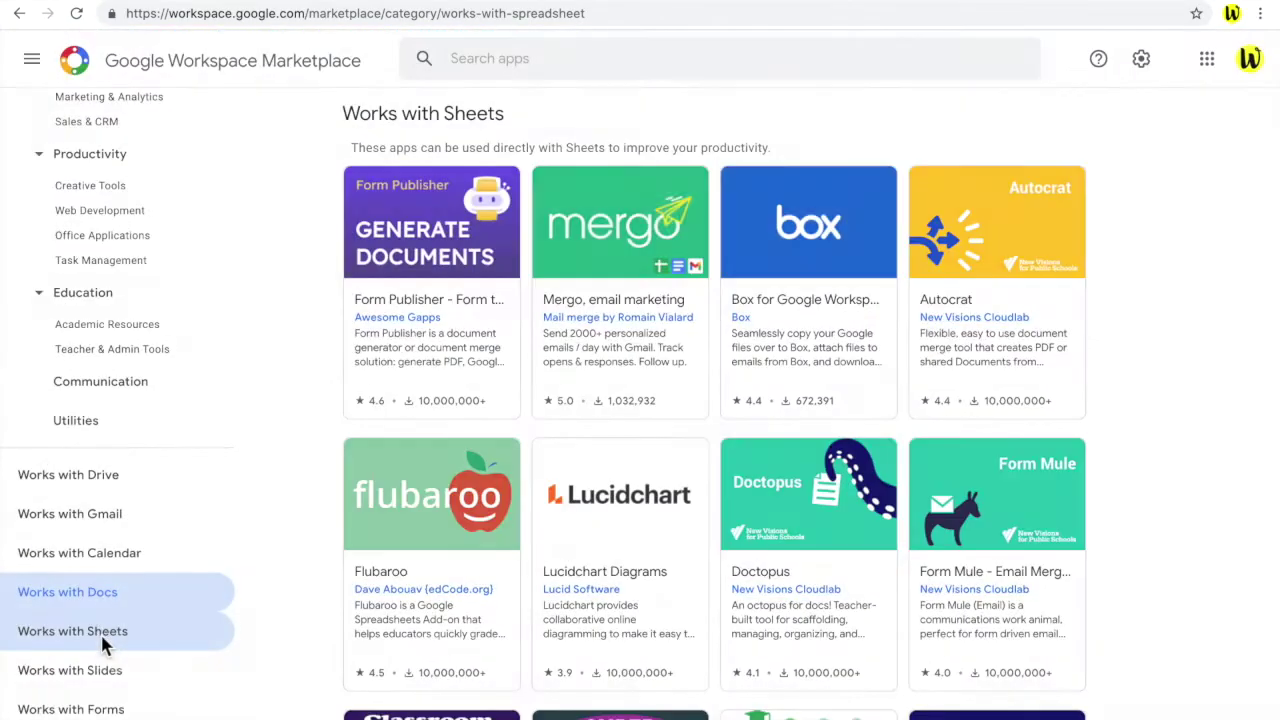
click(101, 680)
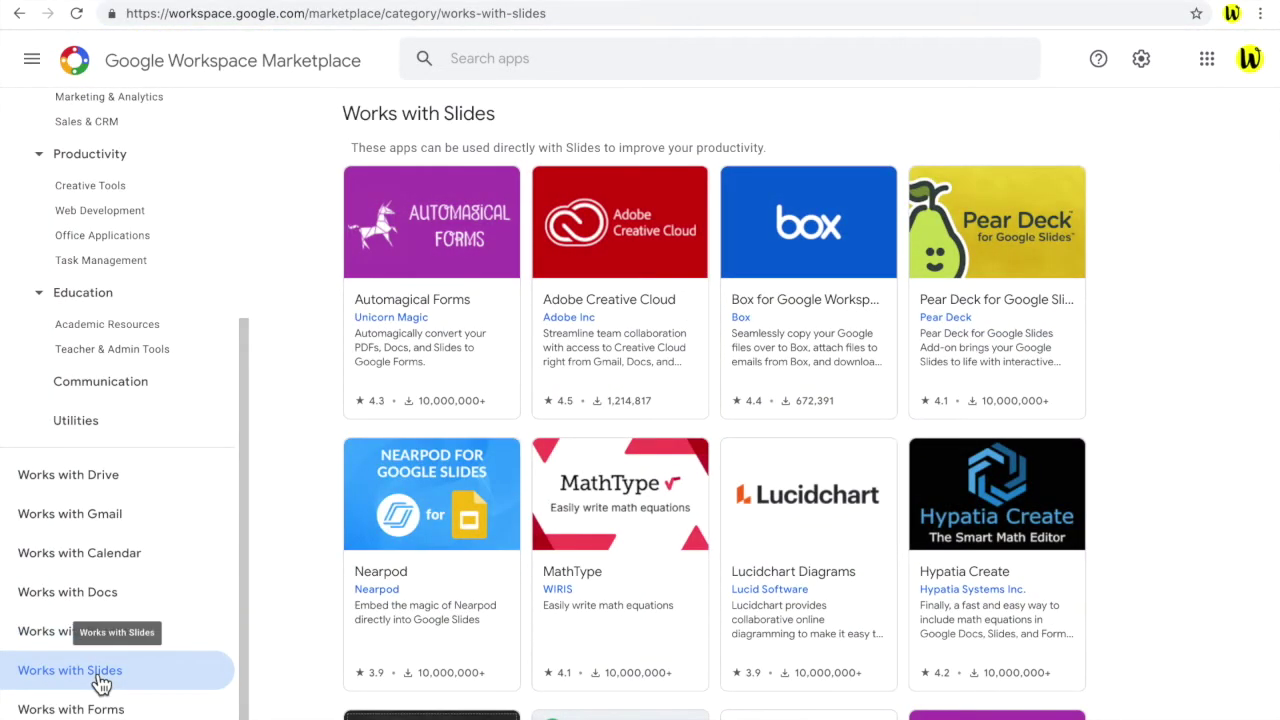
click(86, 710)
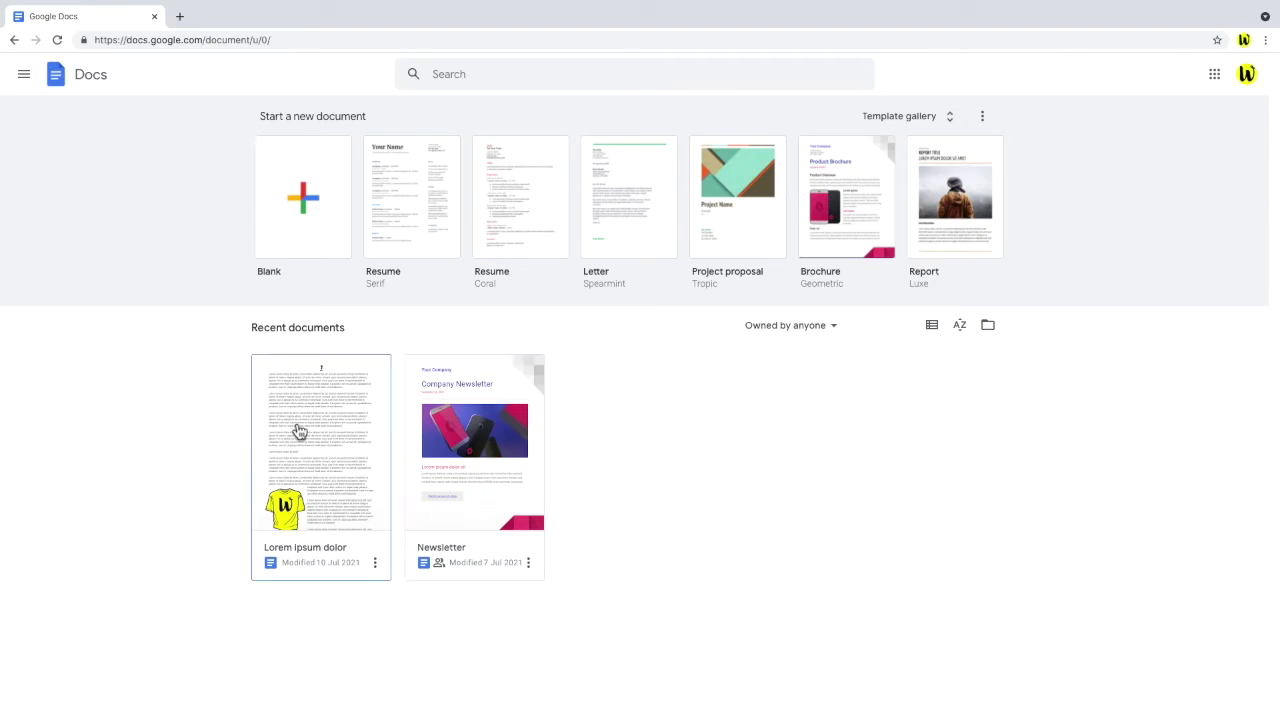
Create a new document from the Blank template on the Docs home page
click(310, 253)
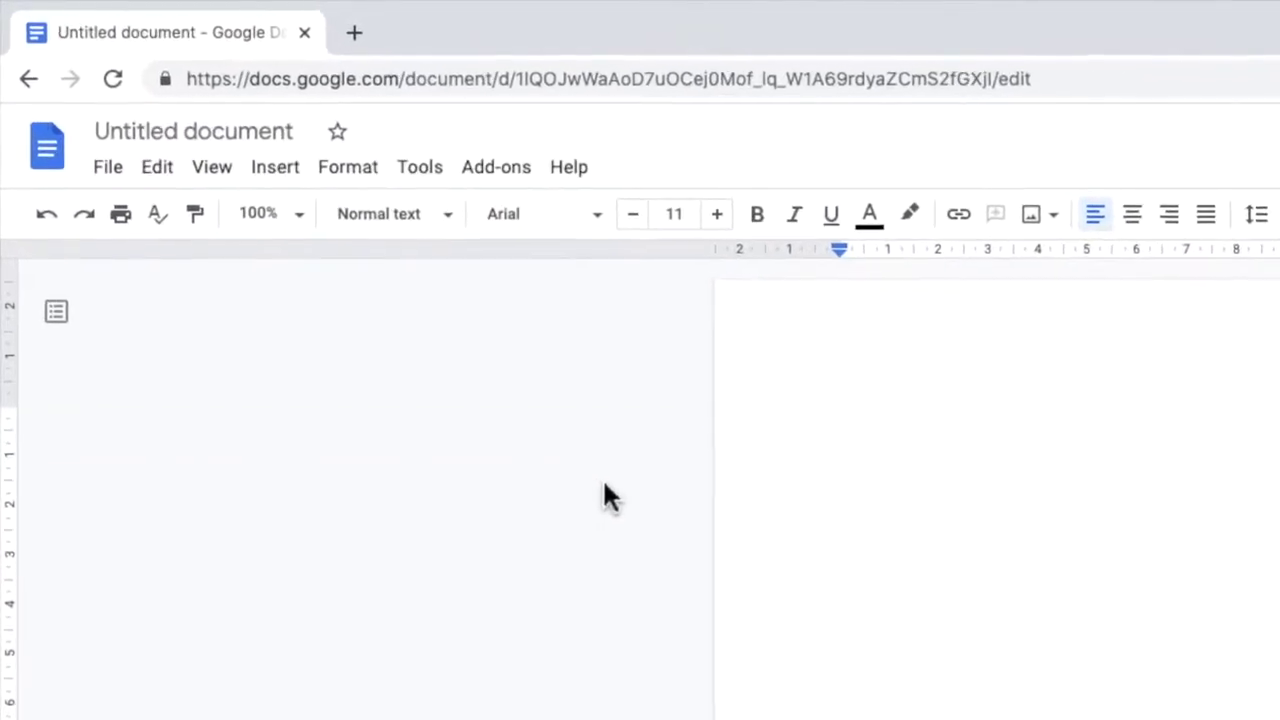
Show the Add-ons menu with Document add-ons, Get add-ons and Manage add-ons
click(535, 178)
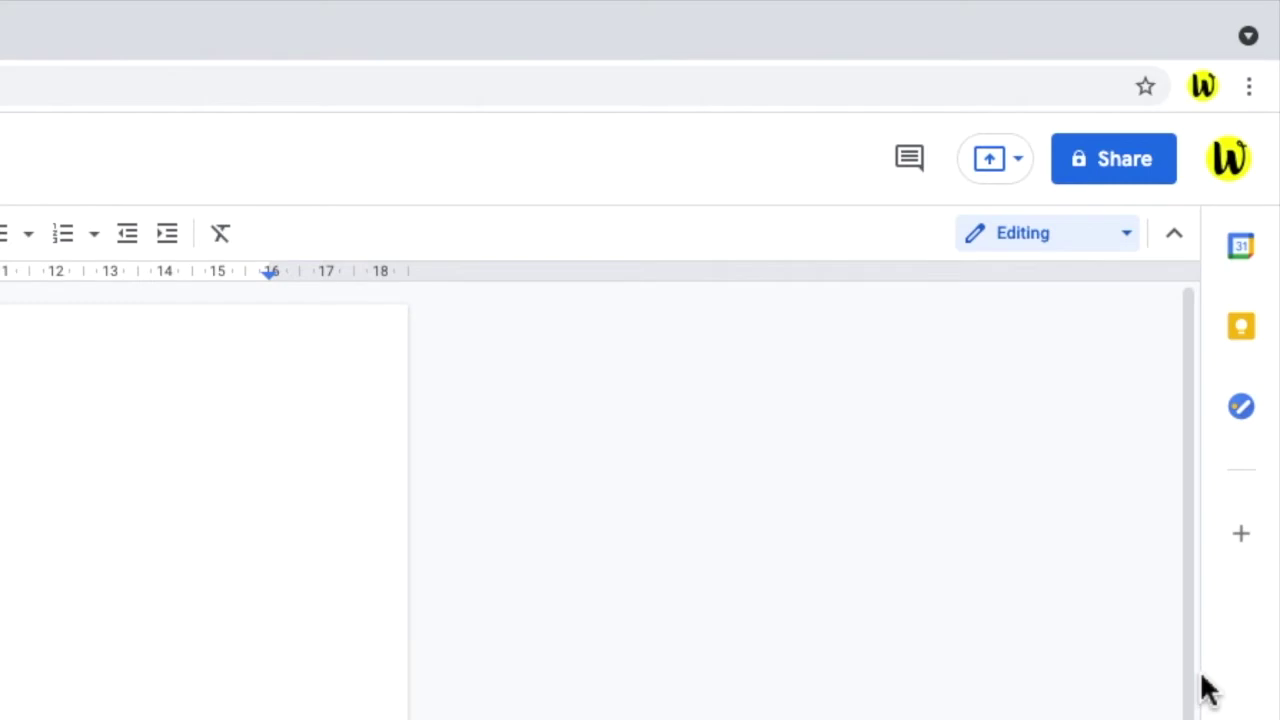
Switch the side panel through Calendar, Keep and Tasks, then bring up the add-on Marketplace
click(1238, 250)
click(812, 328)
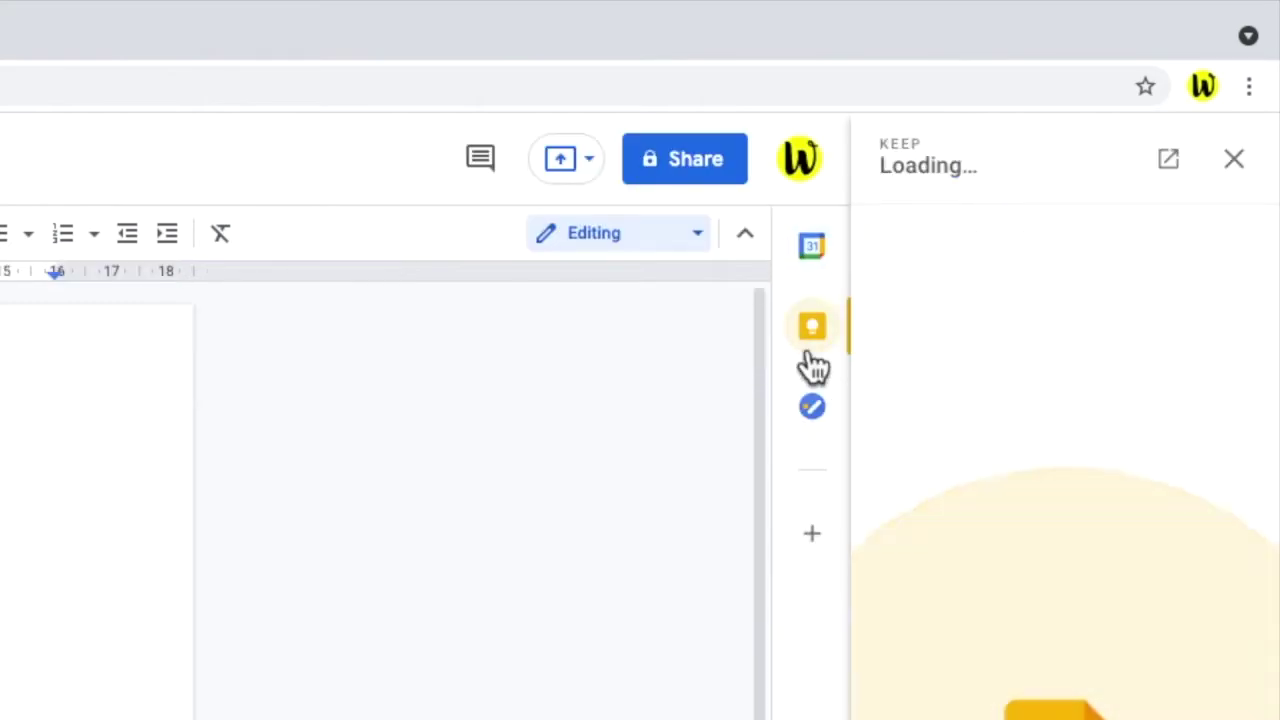
click(810, 442)
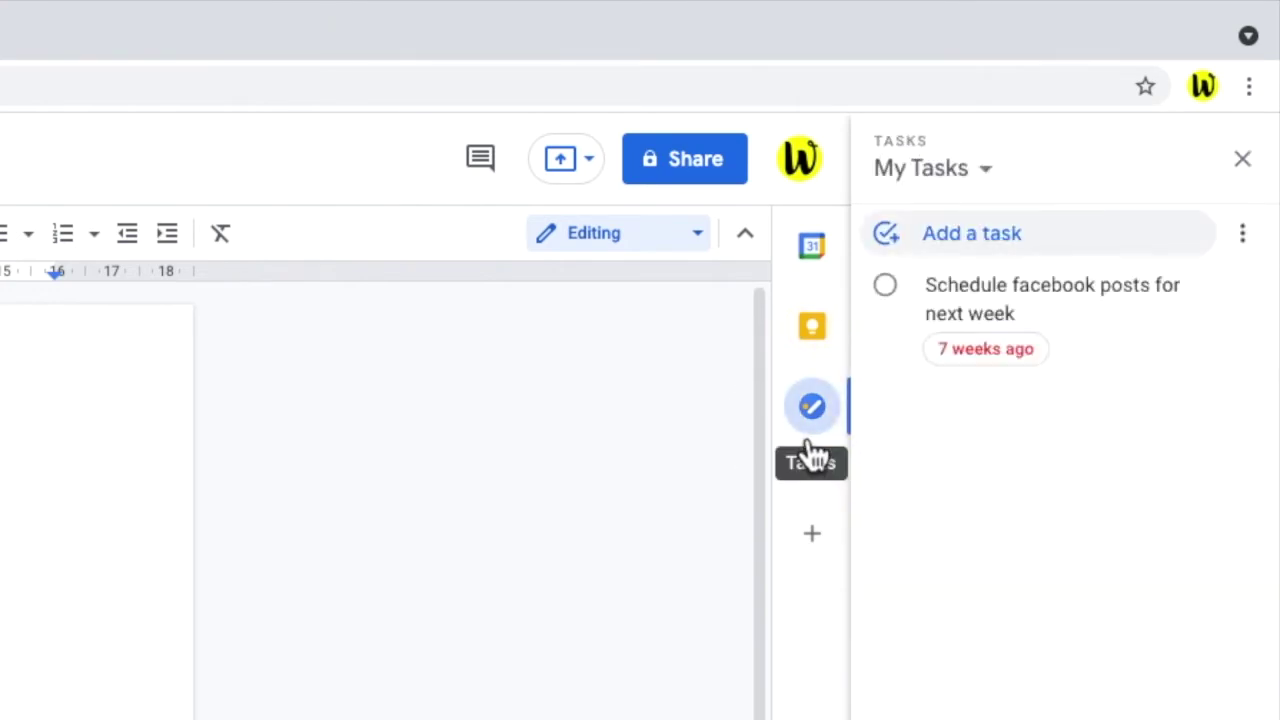
click(801, 548)
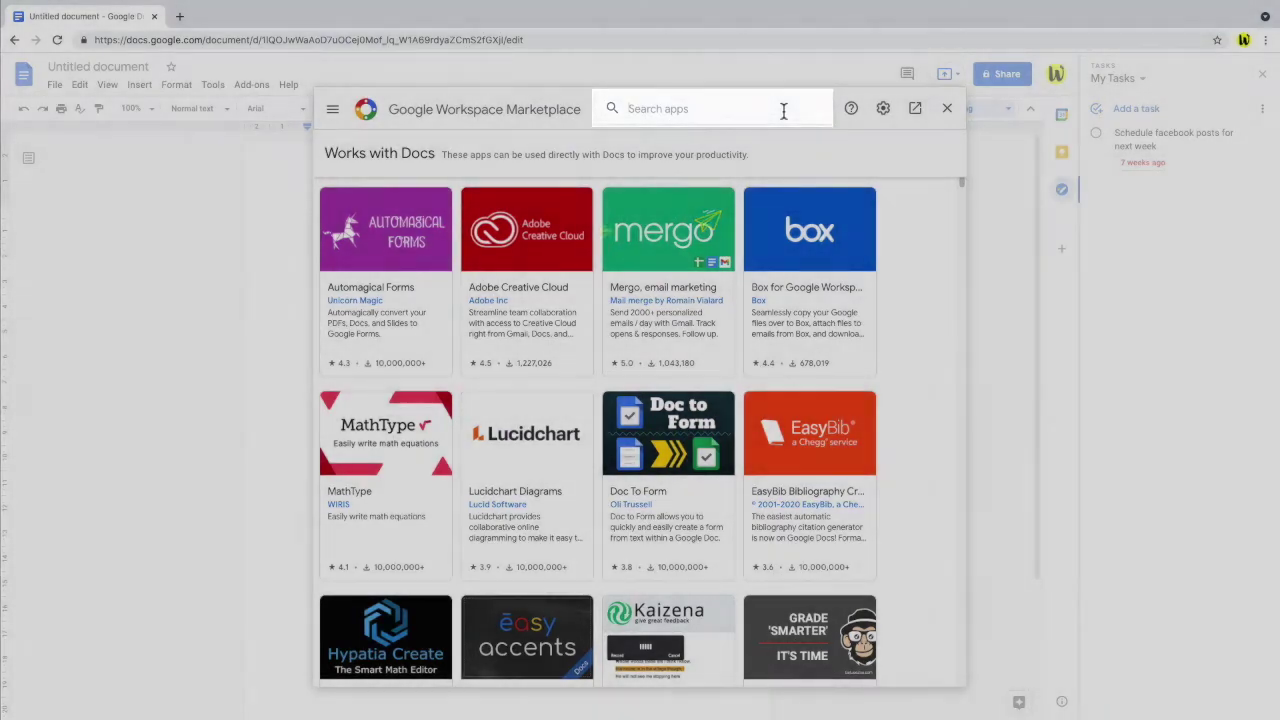
Search the Marketplace for 'Styles' to list the matching add-ons
click(784, 111)
text(Styles)
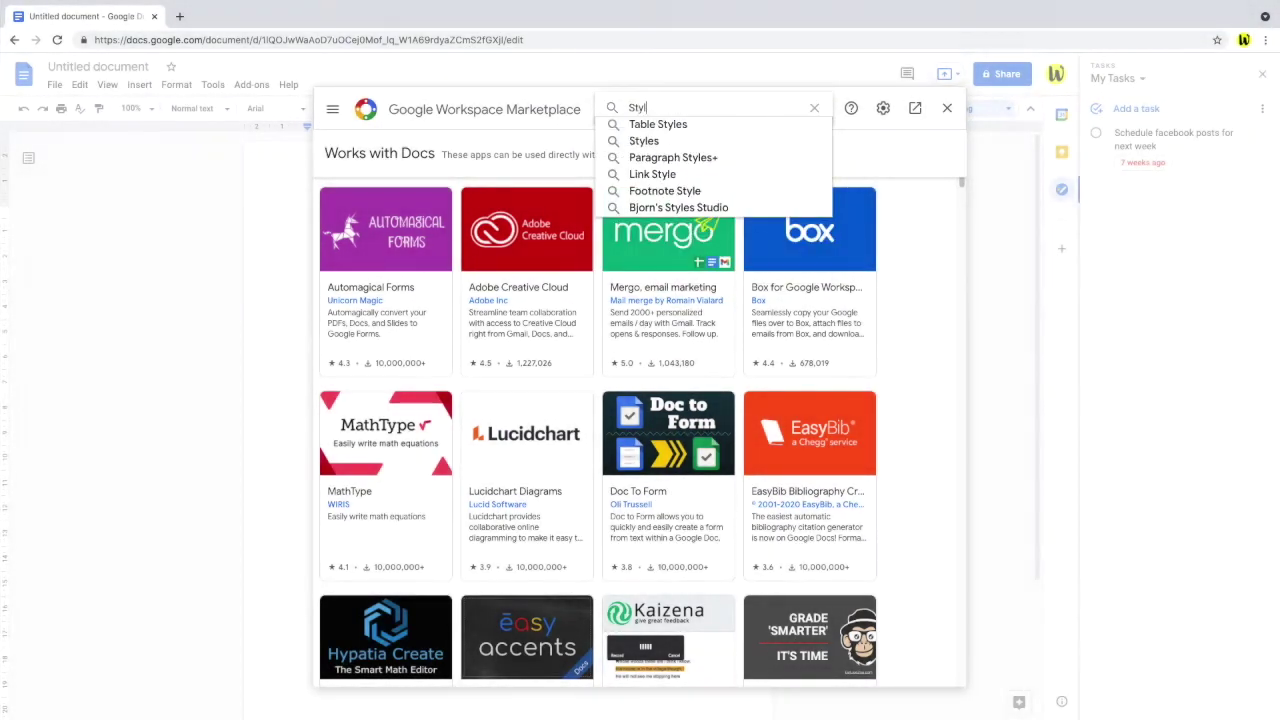
click(776, 143)
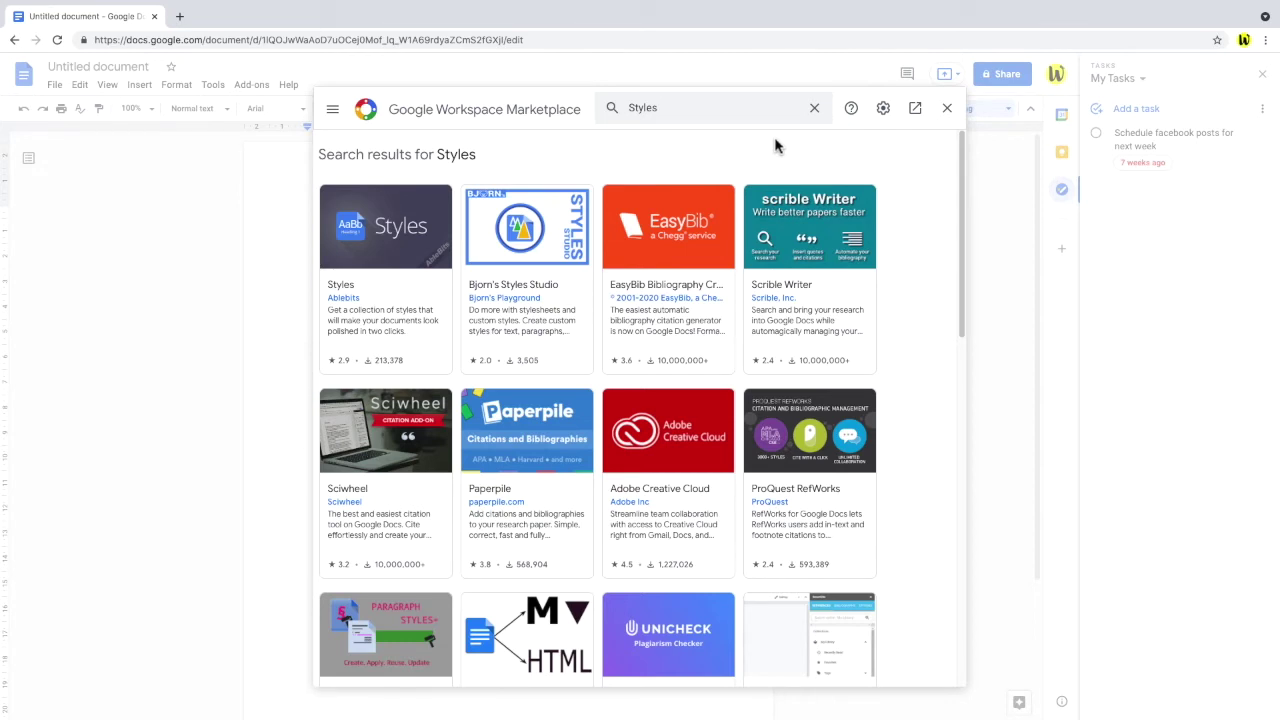
Open the Styles add-on page, view its preview slides and reviews, and start installing it
click(440, 286)
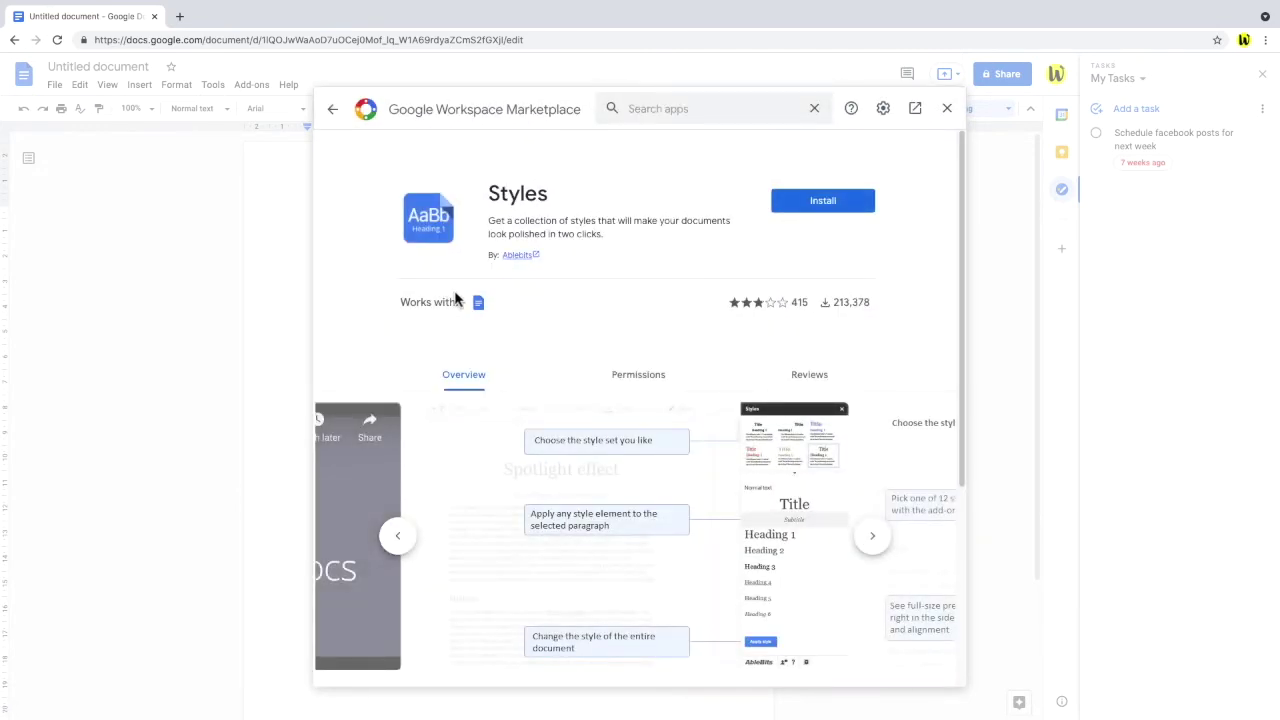
drag(960, 338, 958, 437)
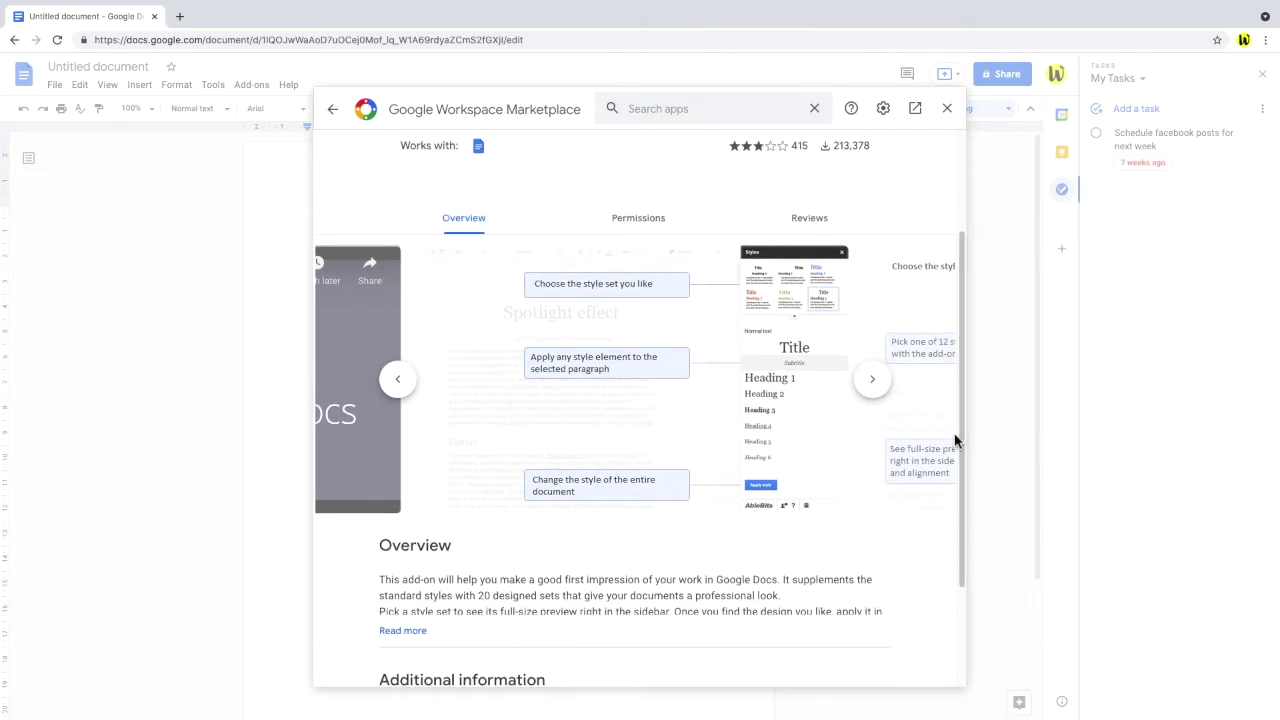
click(884, 390)
click(874, 385)
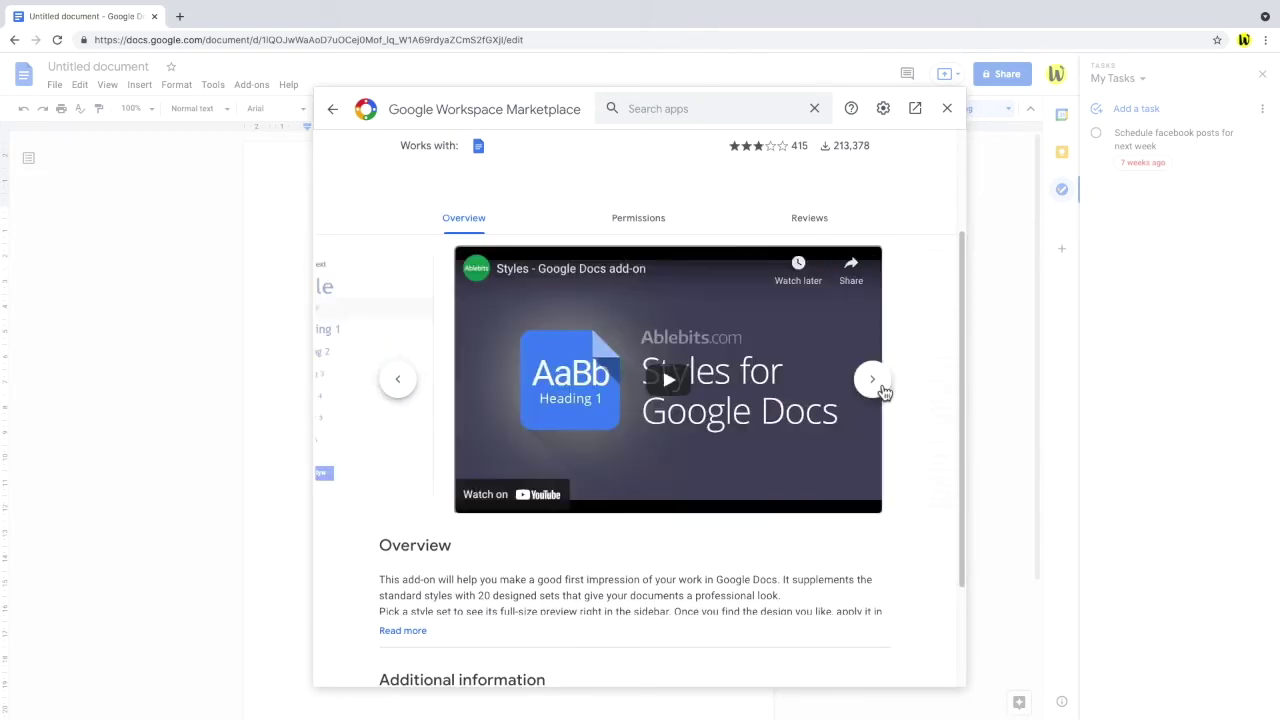
click(818, 222)
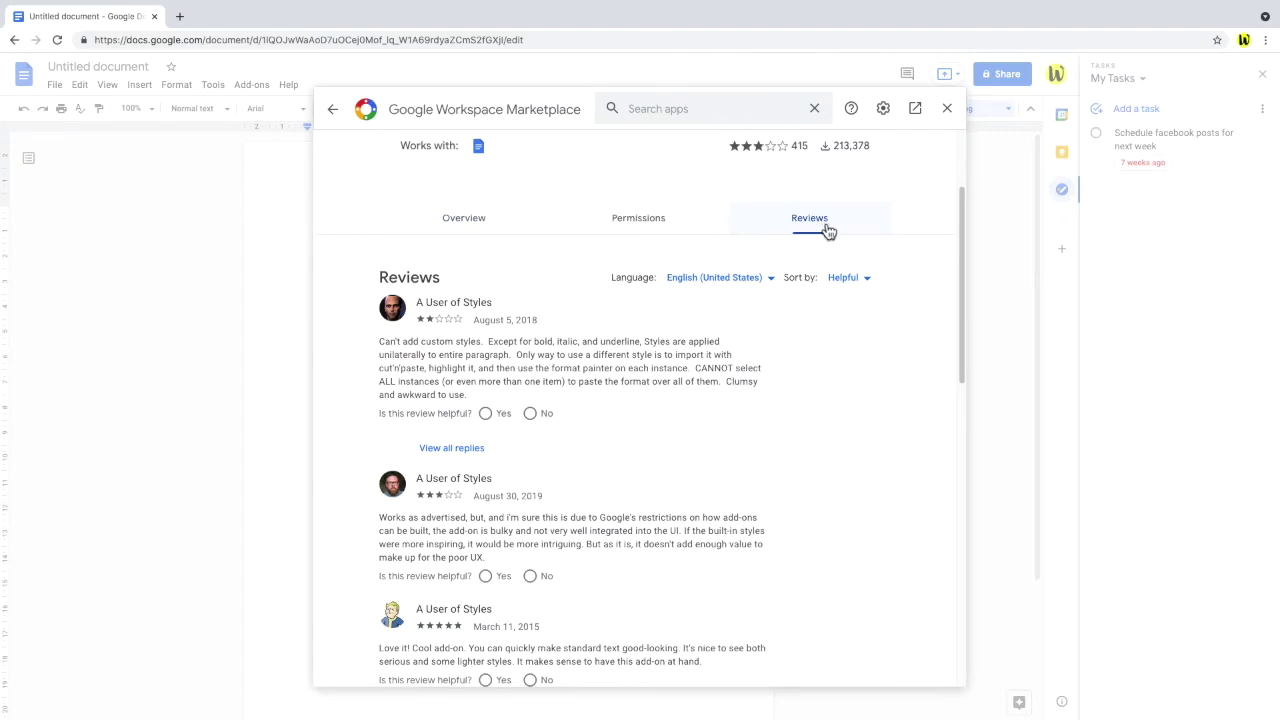
drag(962, 238, 957, 178)
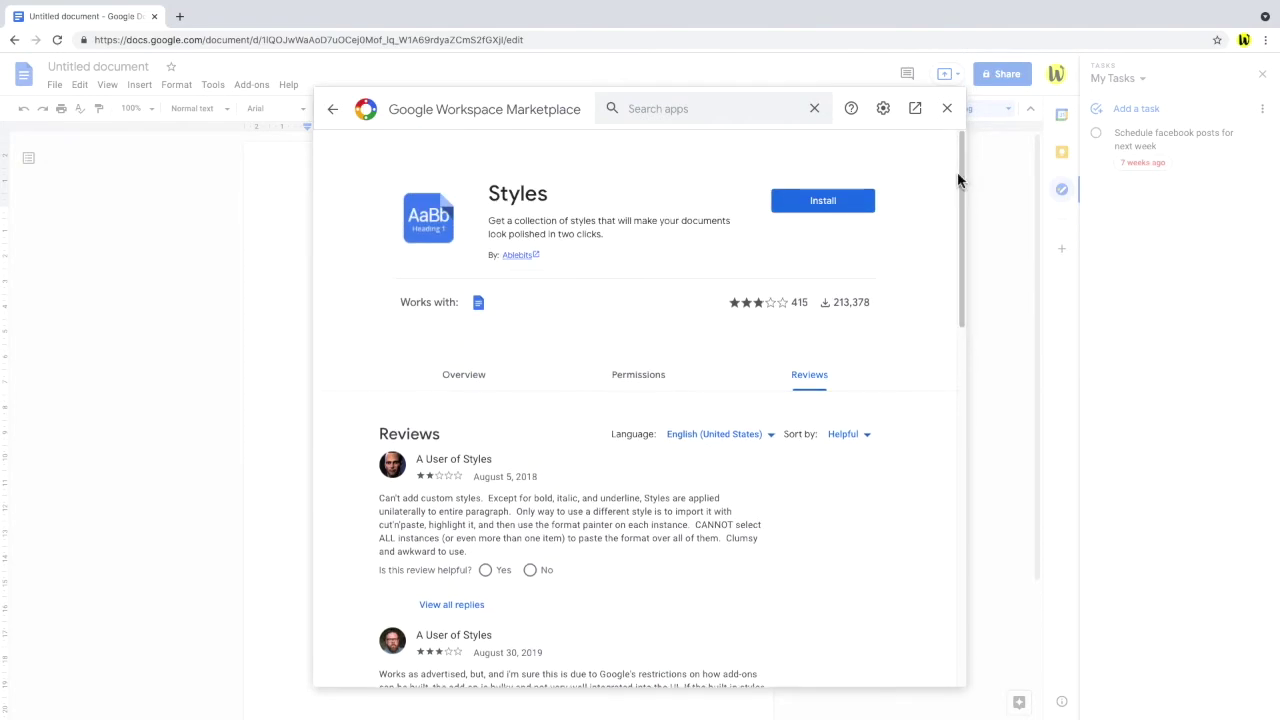
click(866, 209)
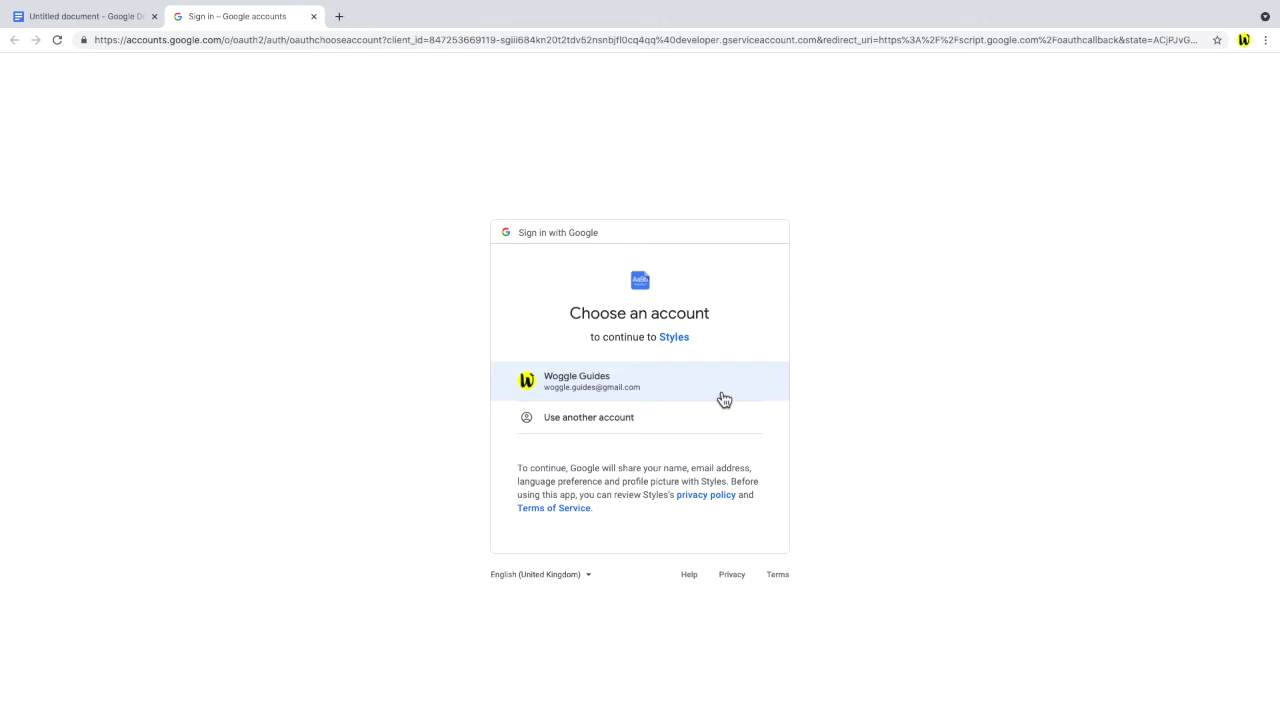
Pick the Google account and allow Styles access to it
click(724, 400)
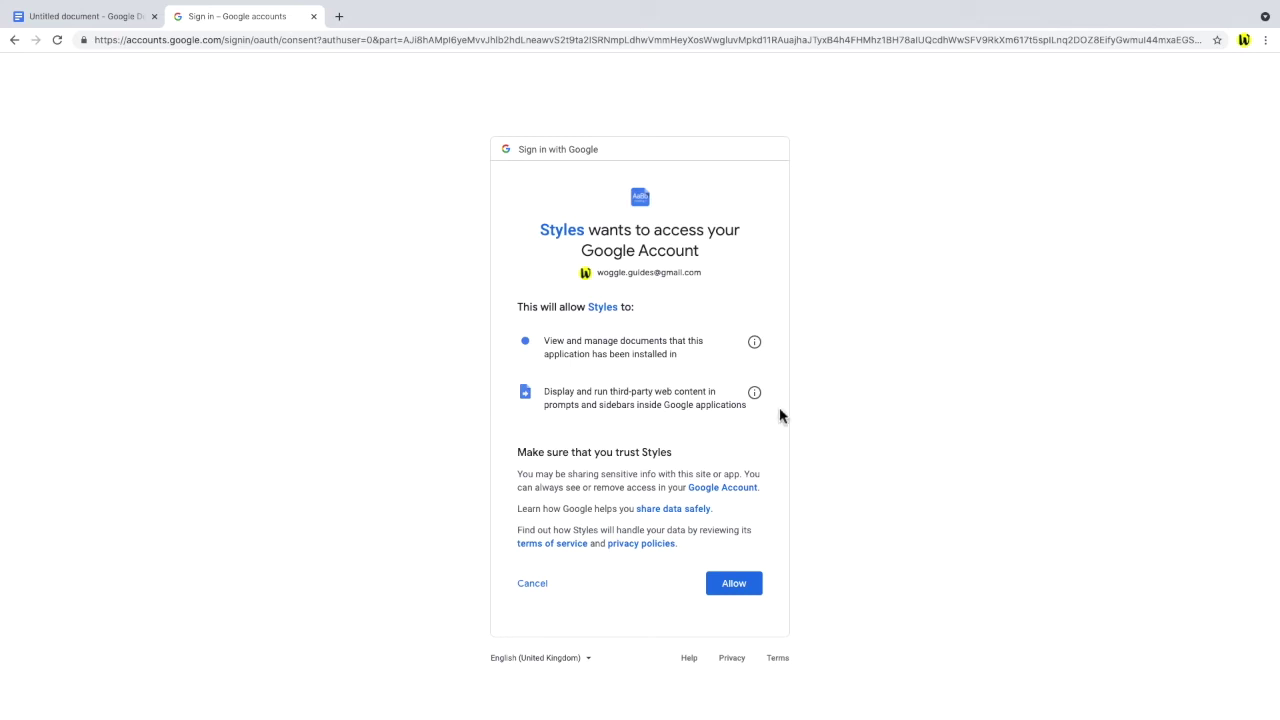
click(759, 590)
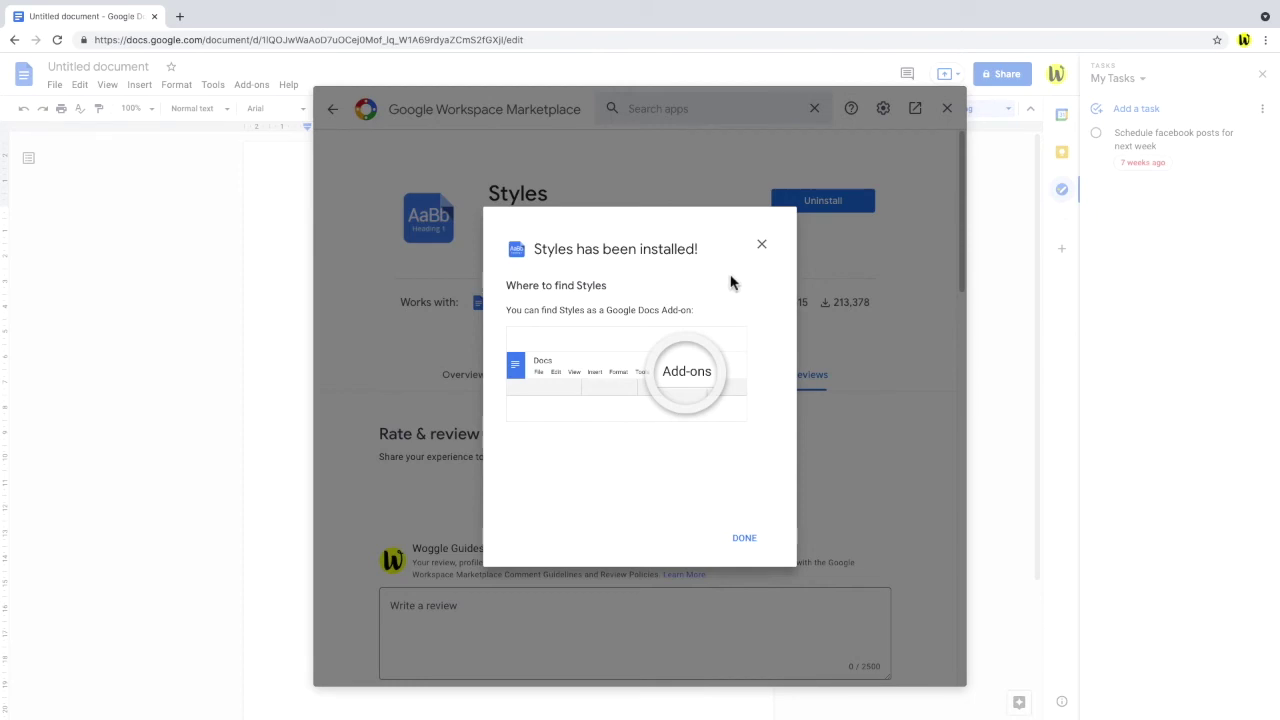
Close the 'Styles has been installed!' confirmation with DONE
click(755, 546)
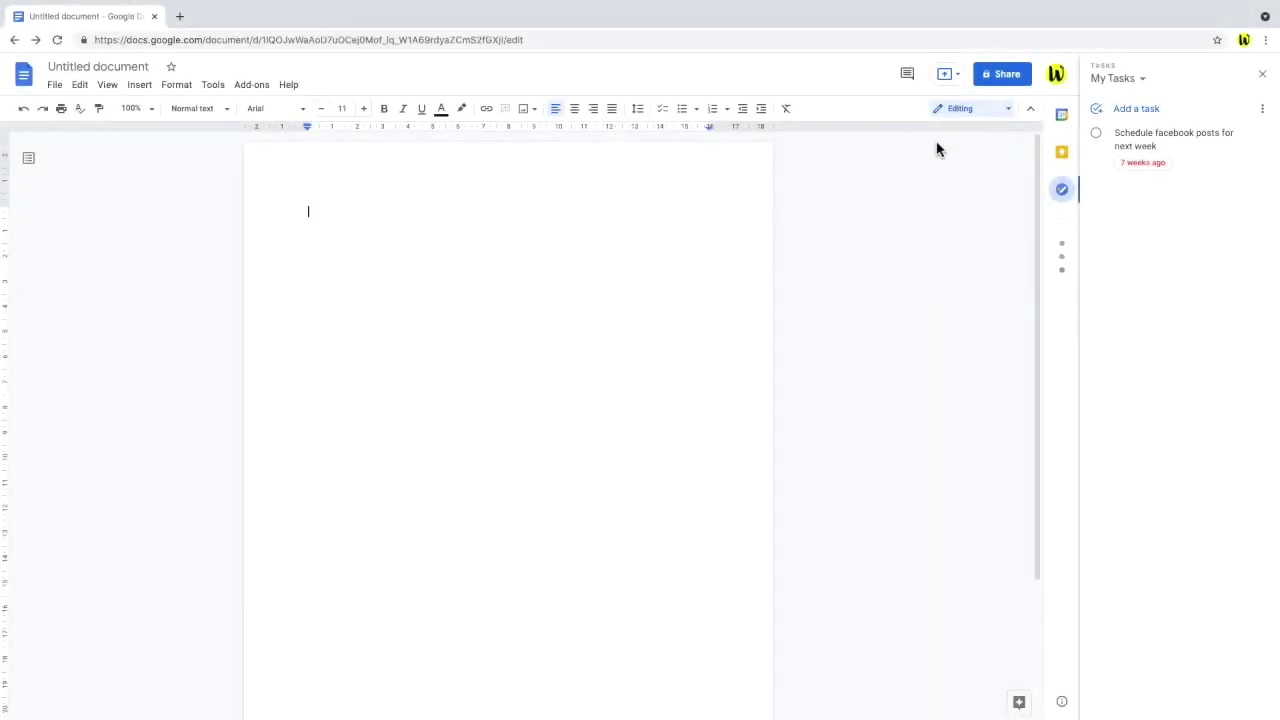
Reload the document so Styles appears in the Add-ons menu
click(926, 143)
click(252, 85)
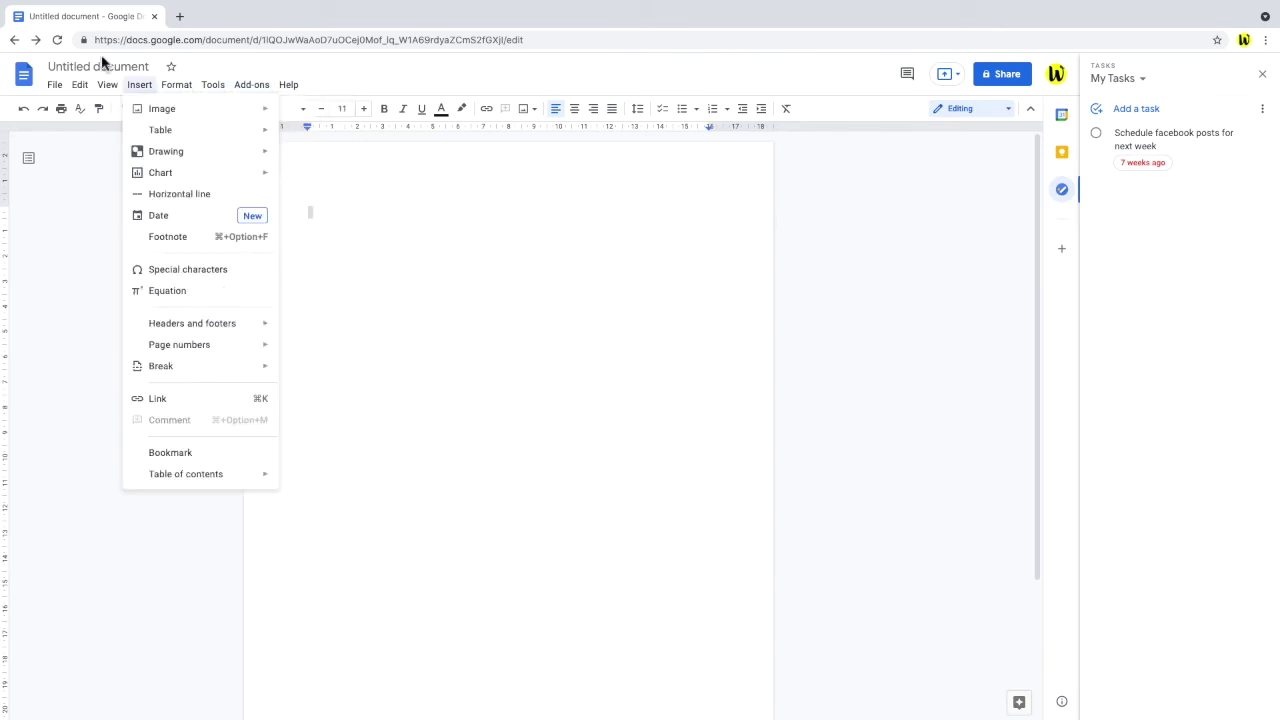
click(57, 40)
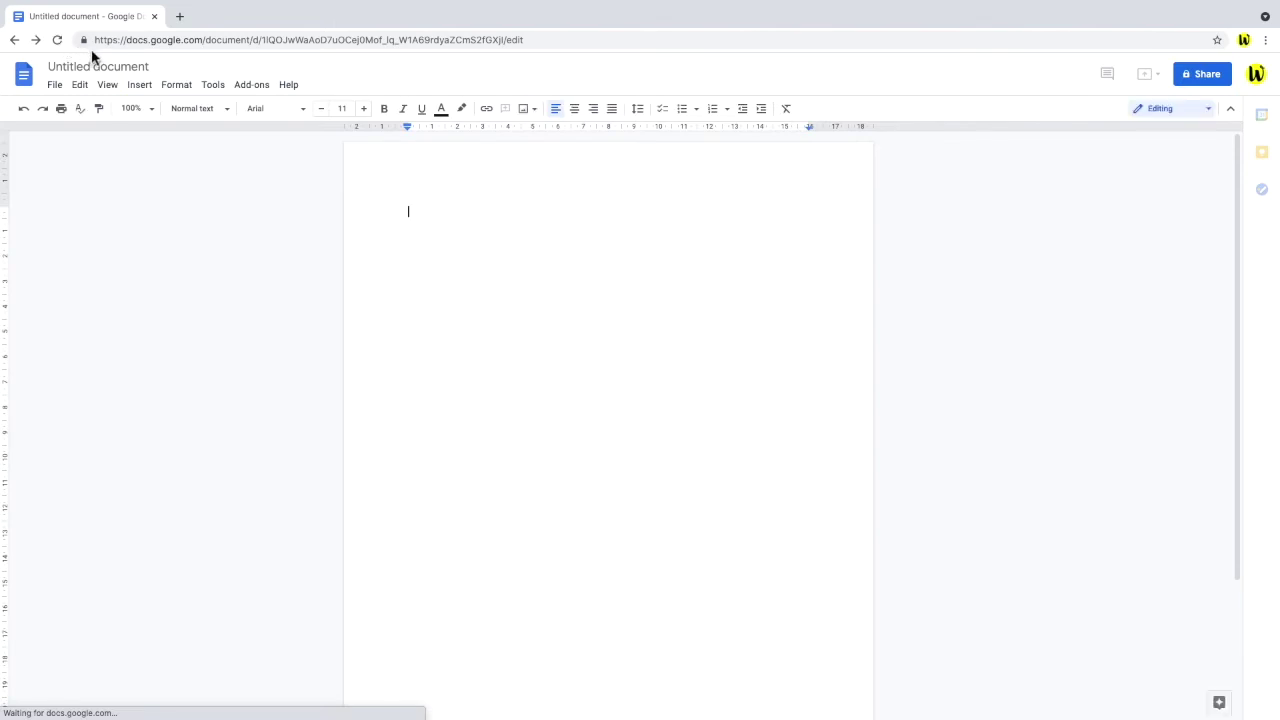
Launch the add-on via Add-ons > Styles > Start
click(265, 90)
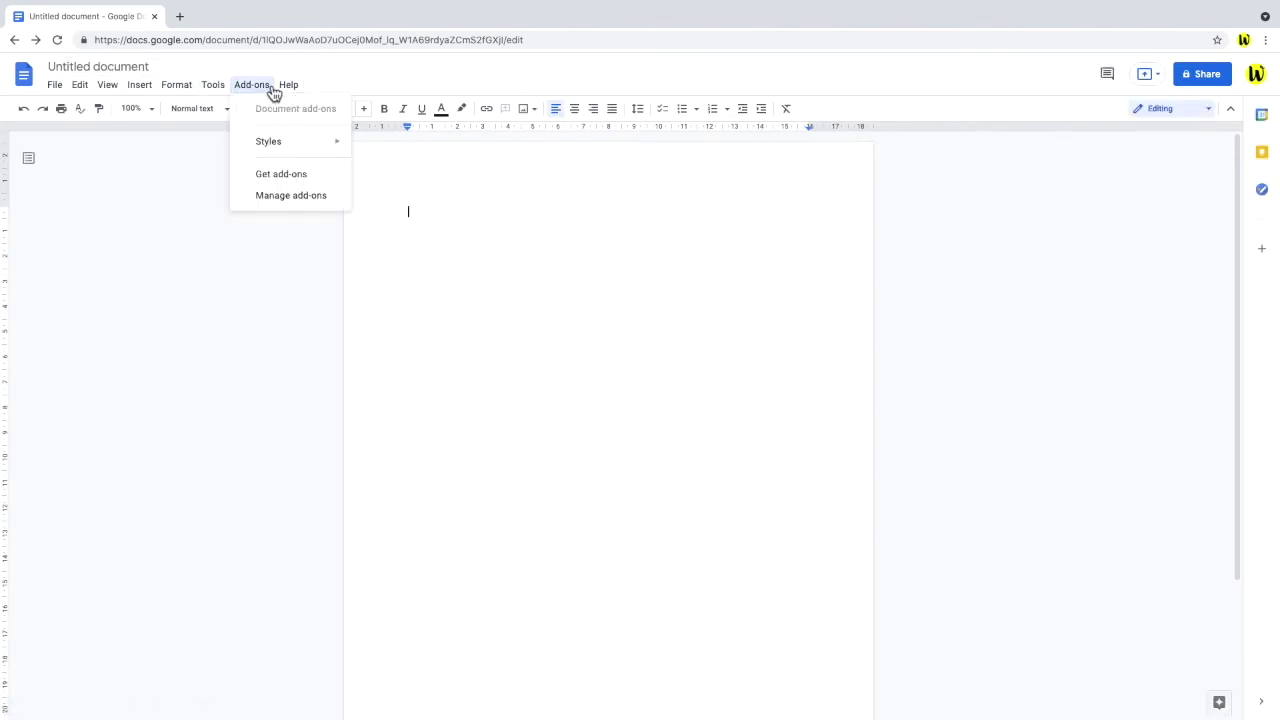
mouse_move(341, 151)
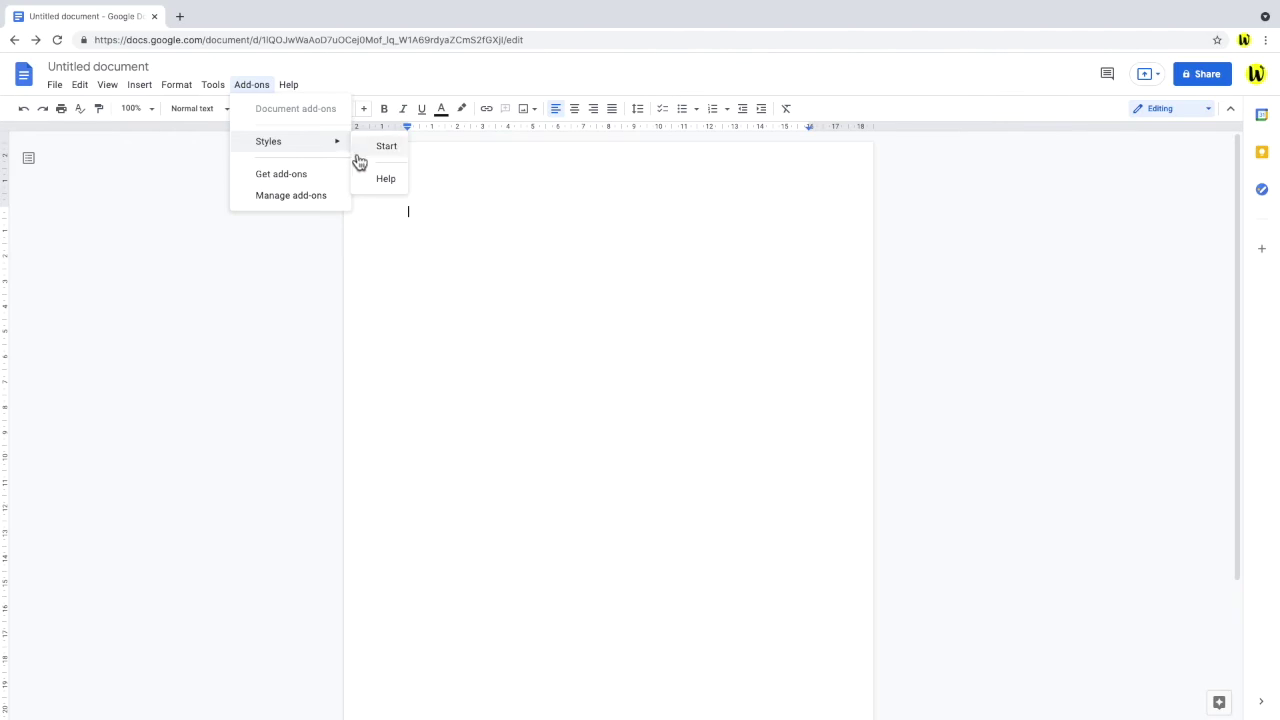
click(387, 147)
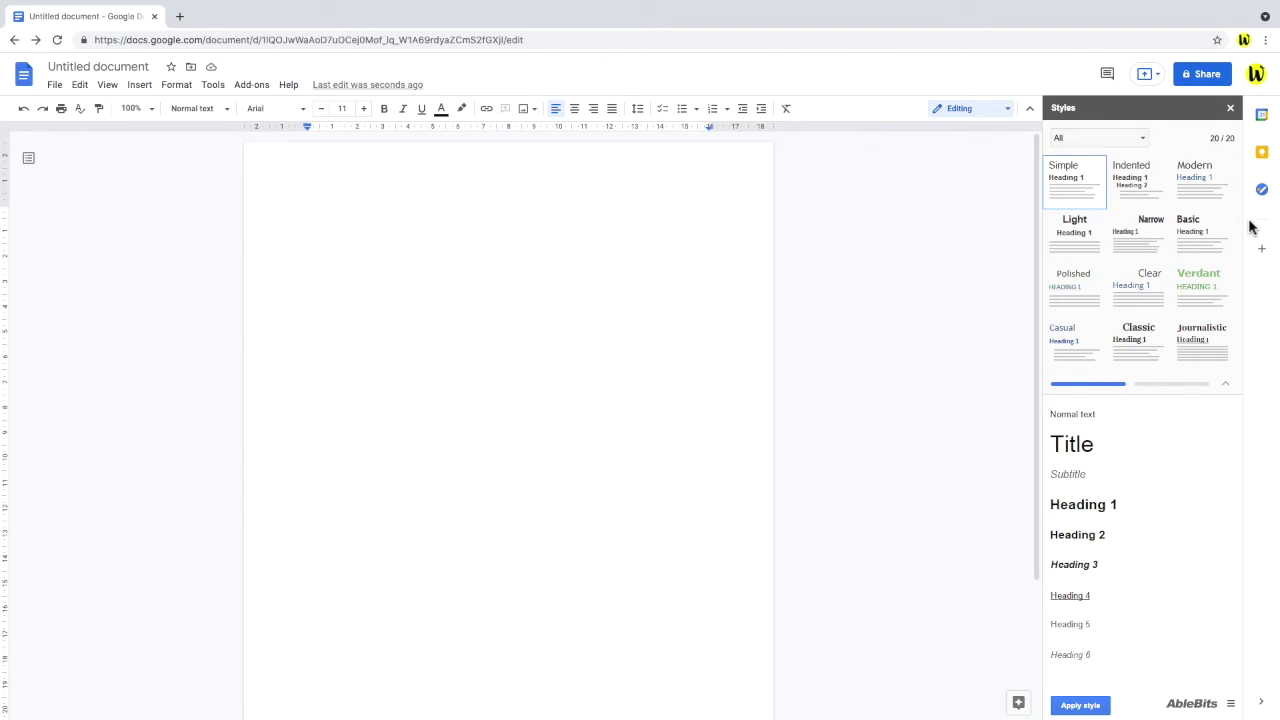
Preview the Basic, Verdant and Casual style sets, then Grassy on the gallery's next page
click(1205, 231)
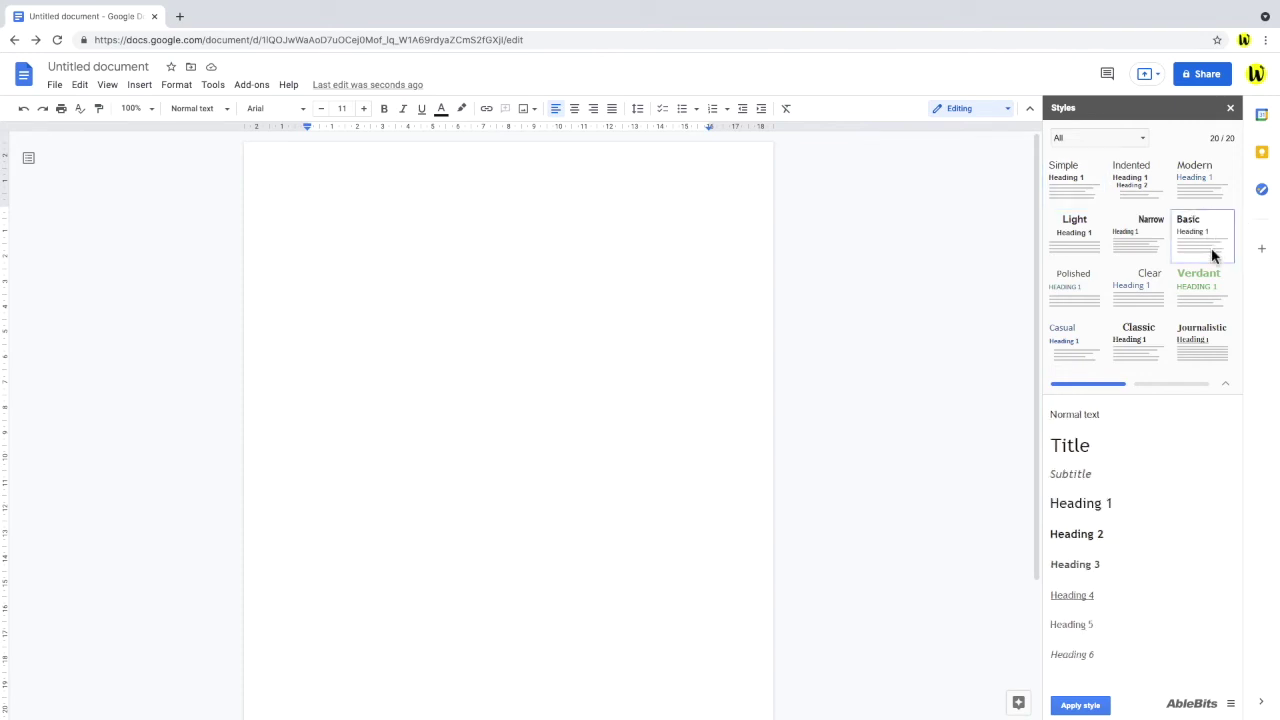
click(1205, 282)
click(1069, 345)
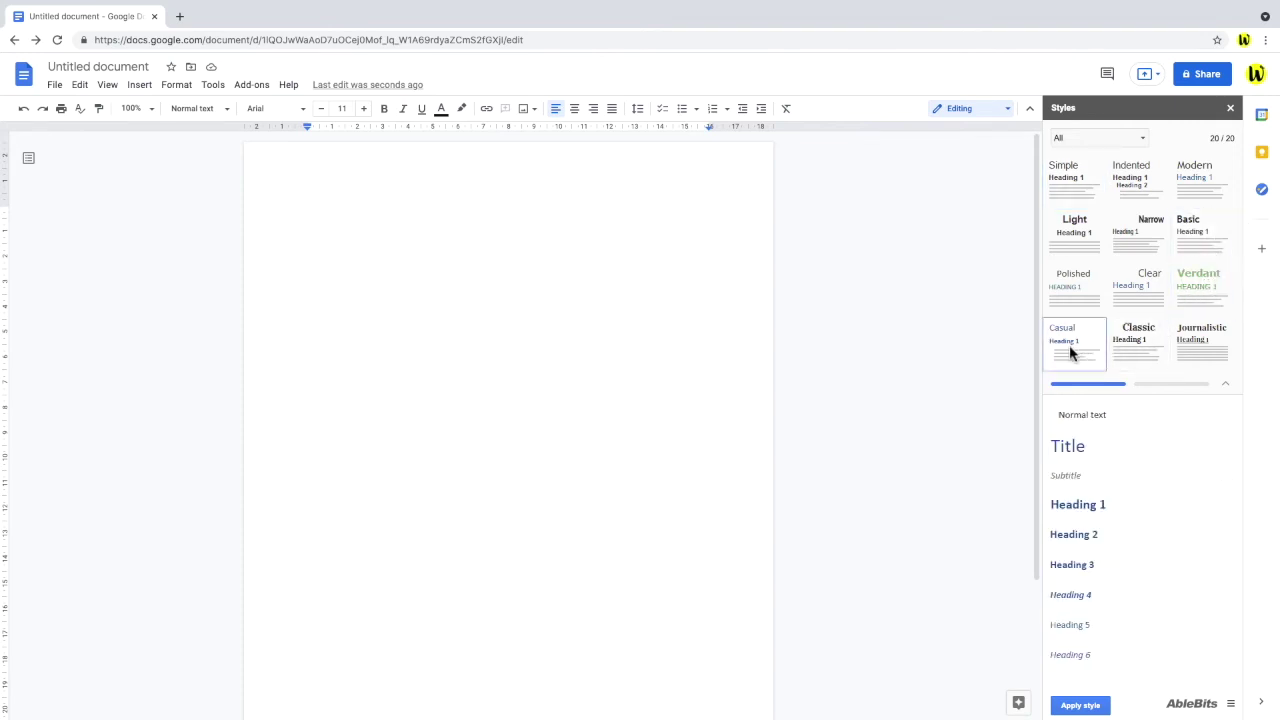
click(1163, 385)
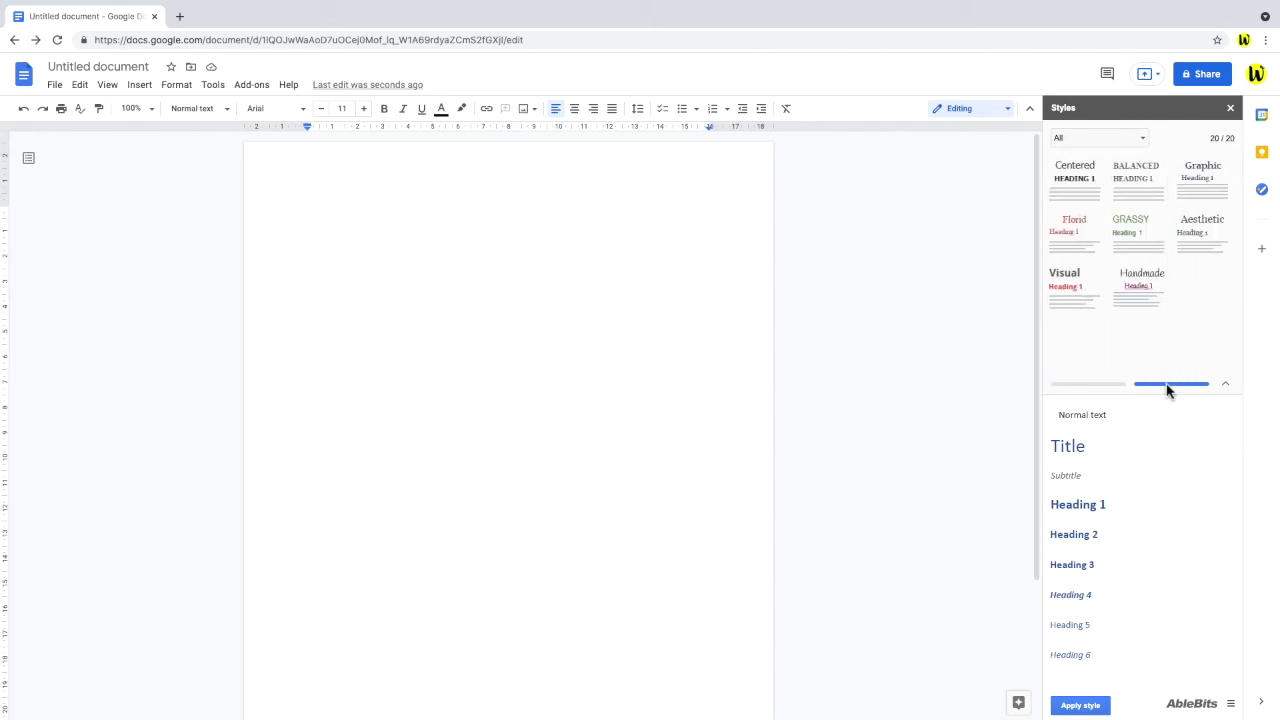
click(1126, 246)
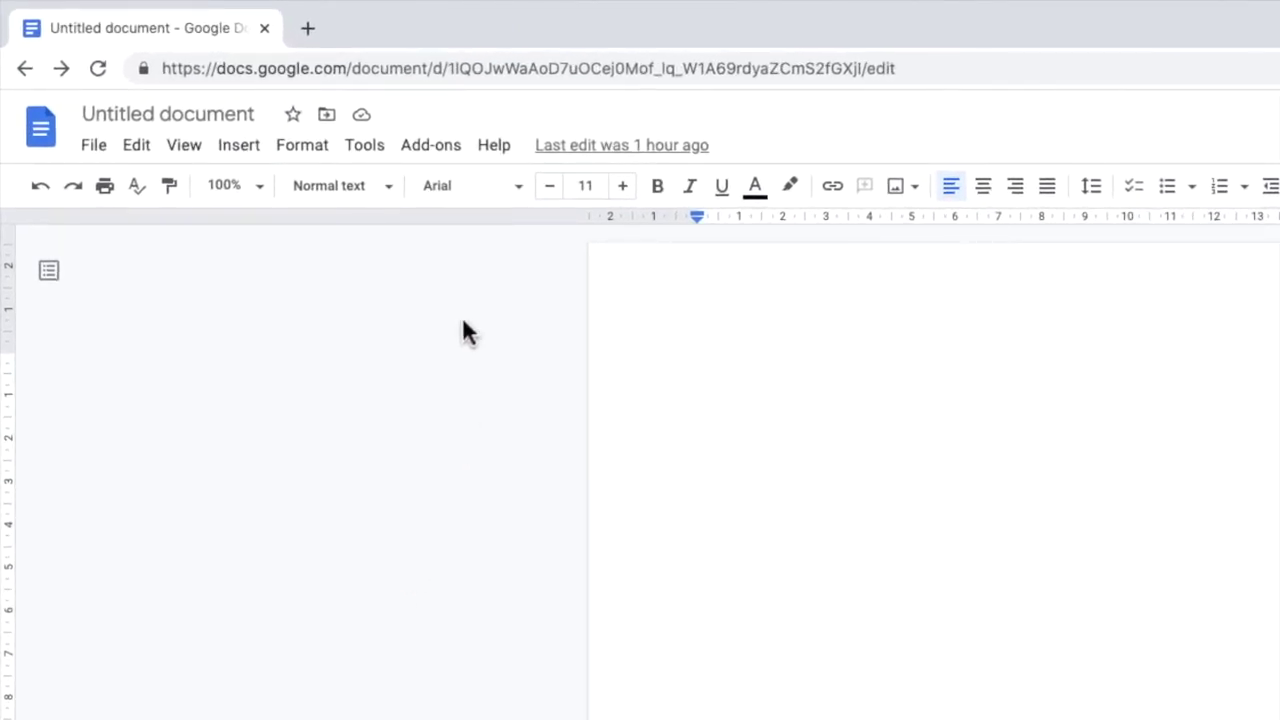
Open Manage add-ons from the Add-ons menu to see the installed Styles add-on
click(430, 145)
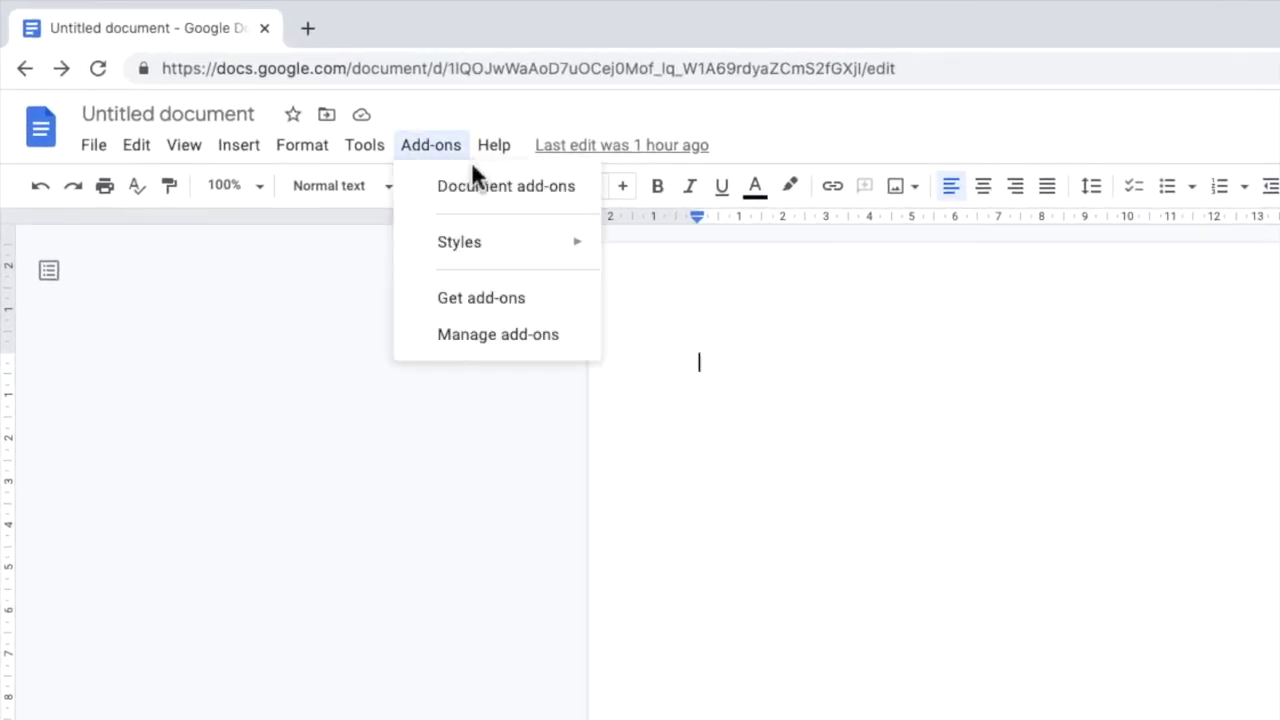
click(588, 348)
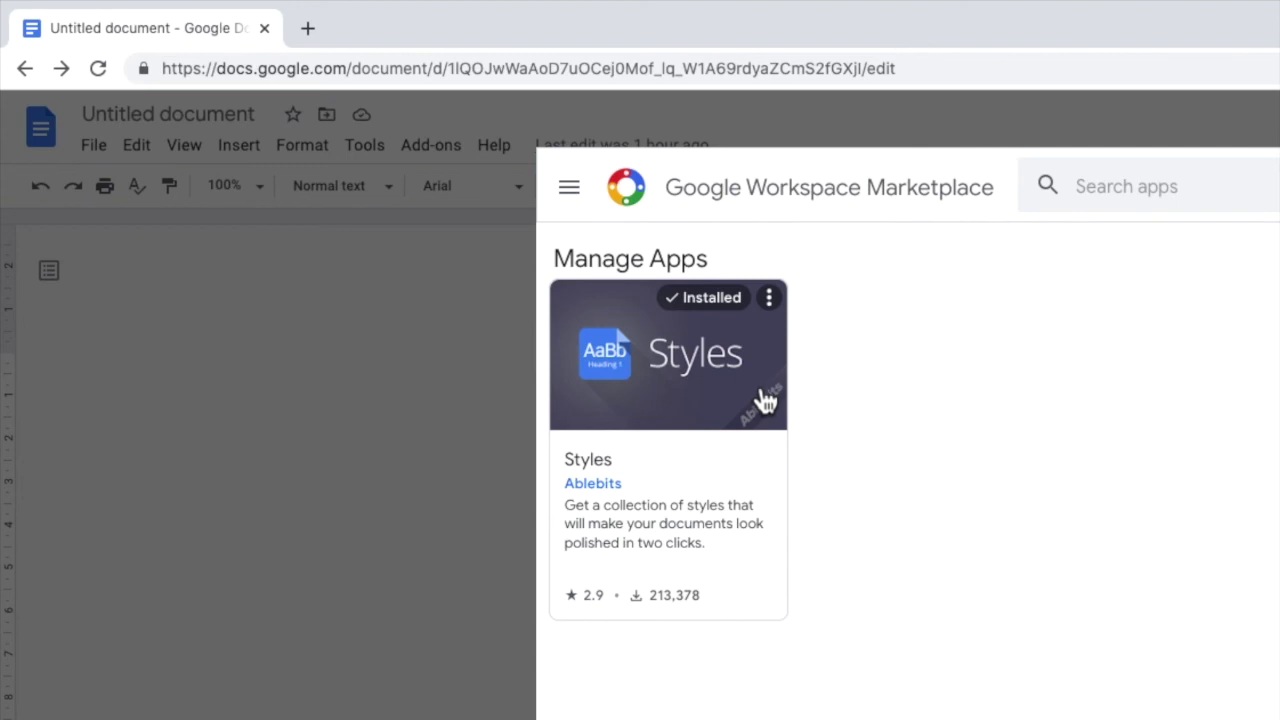
Uninstall the Styles add-on from its card menu and confirm the removal
click(769, 297)
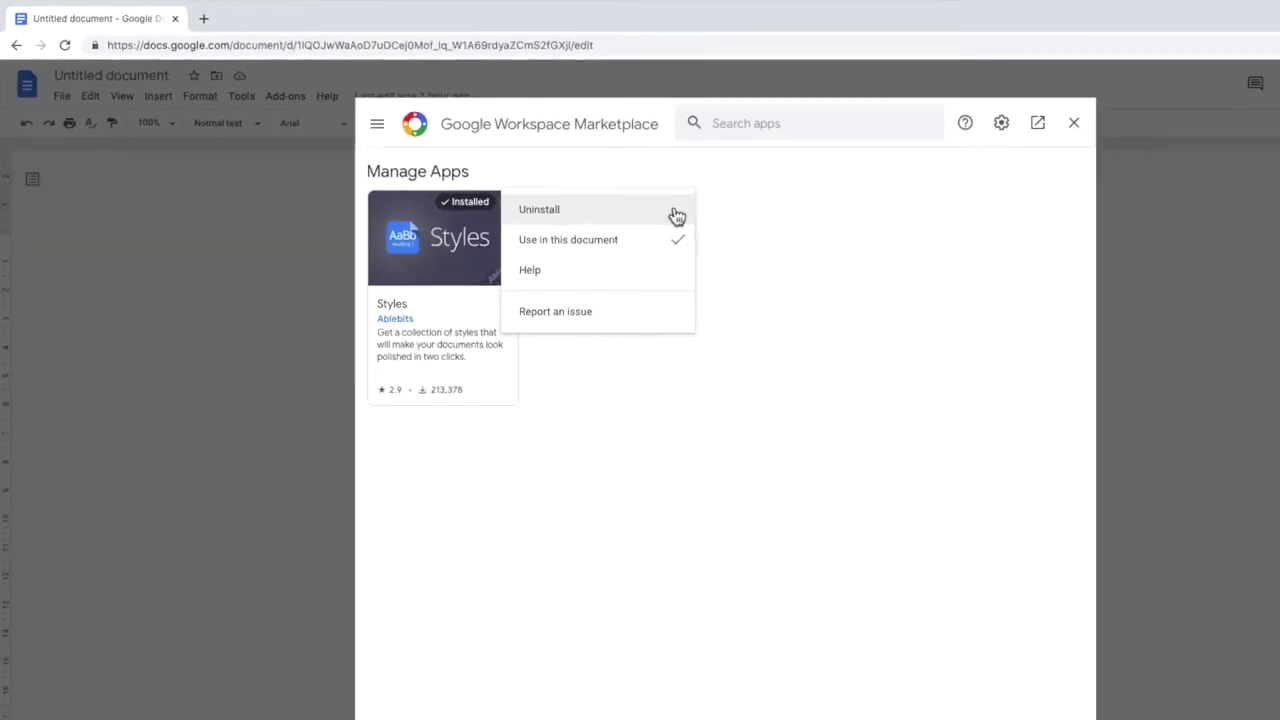
click(676, 216)
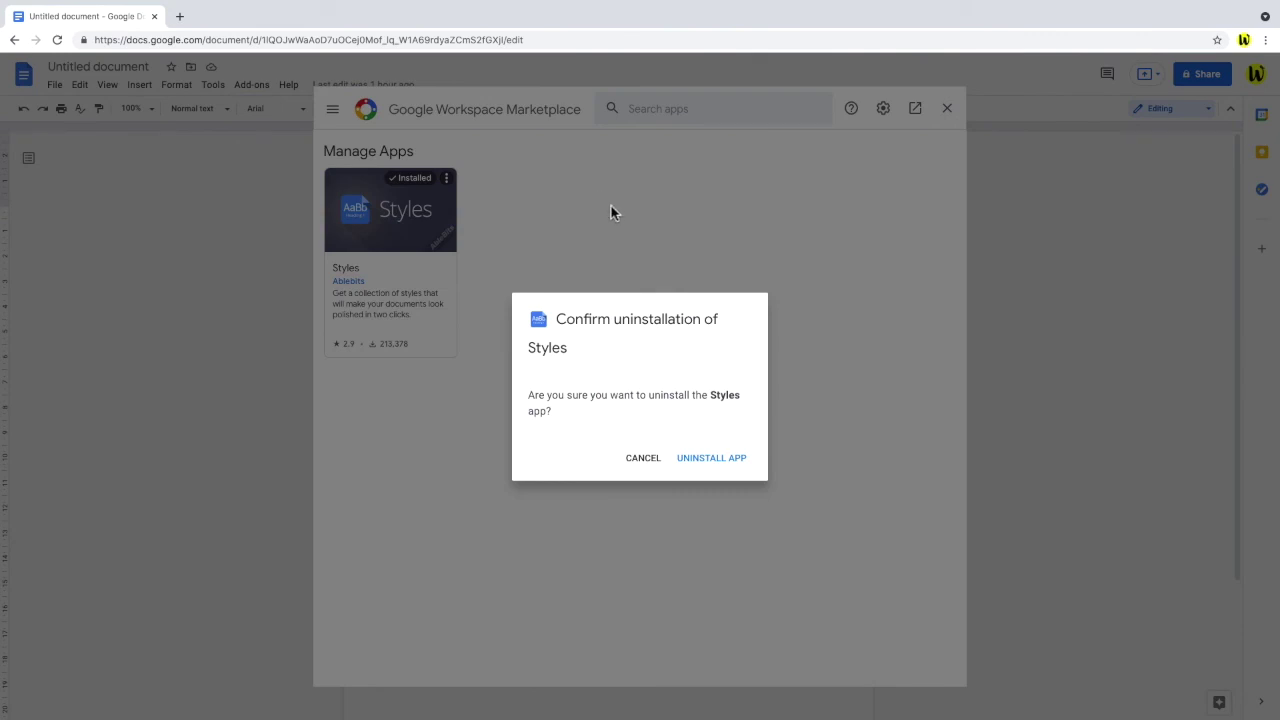
click(728, 462)
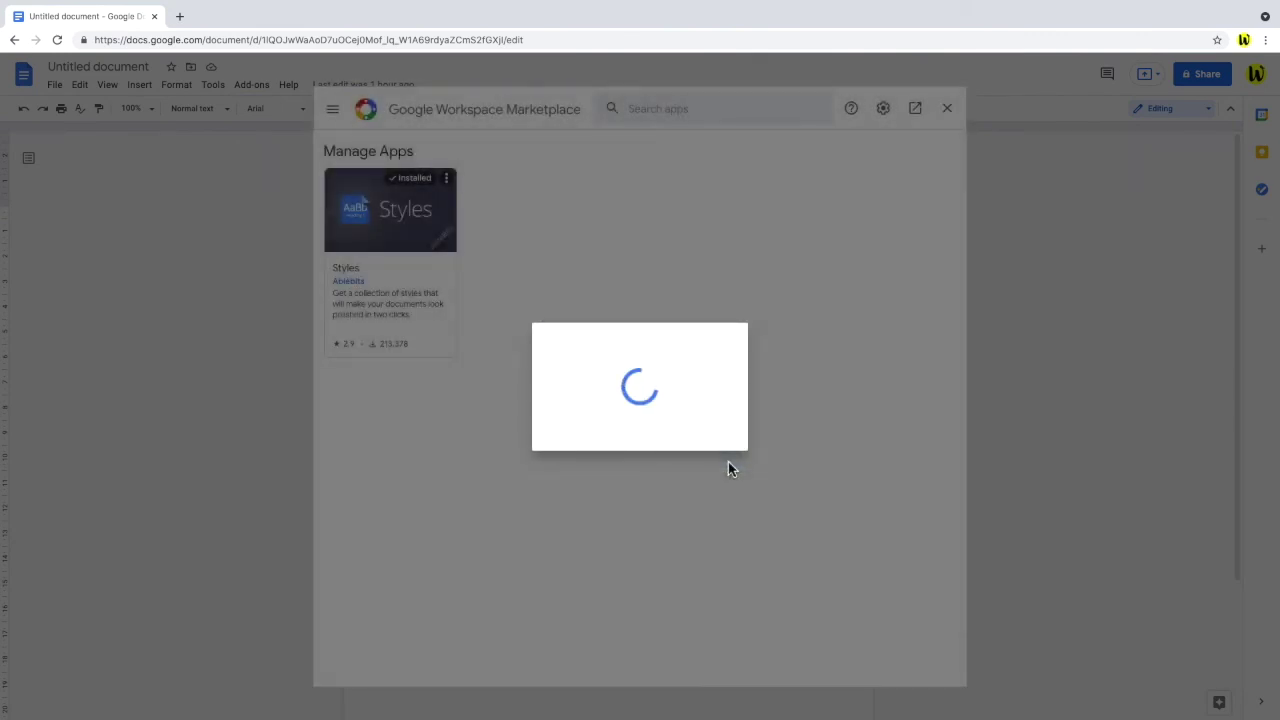